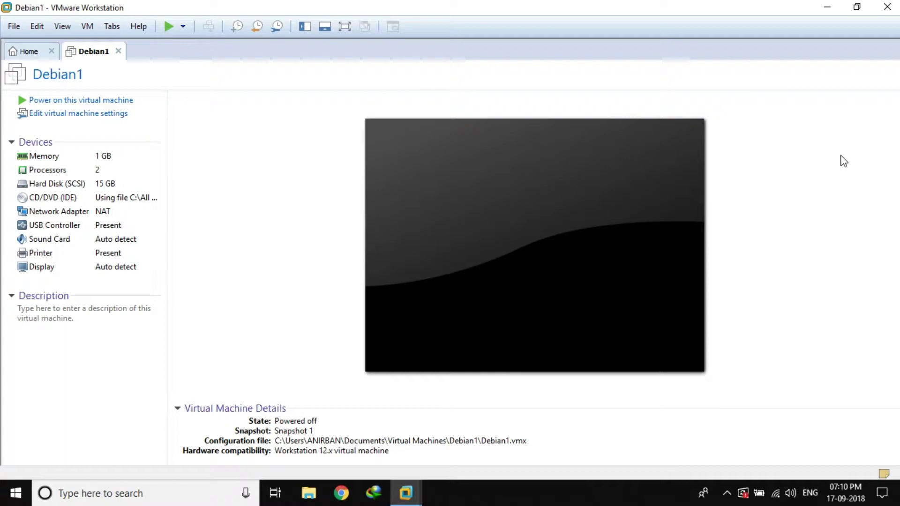
Step: Set the Debian1 virtual machine's CD/DVD drive to use the ISO image drbl-live-xfce-2.5.1-16-i686
click(84, 29)
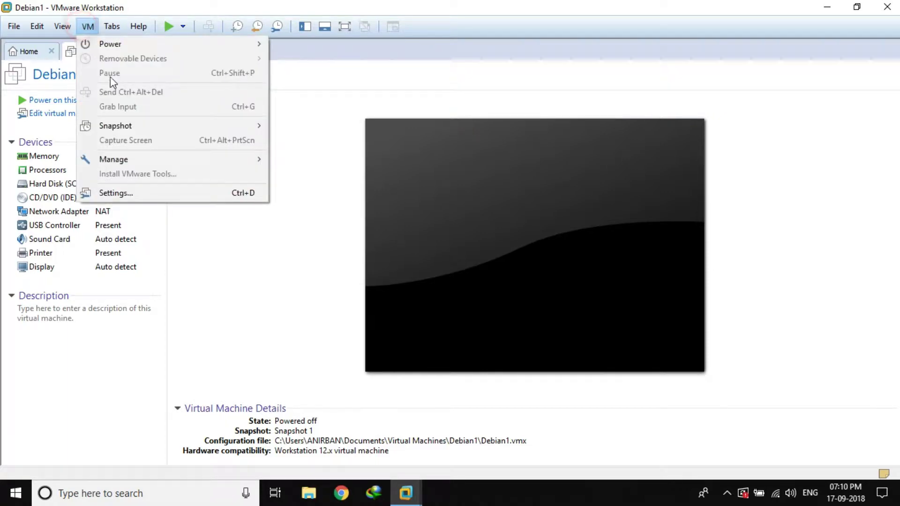
mouse_move(173, 168)
click(169, 194)
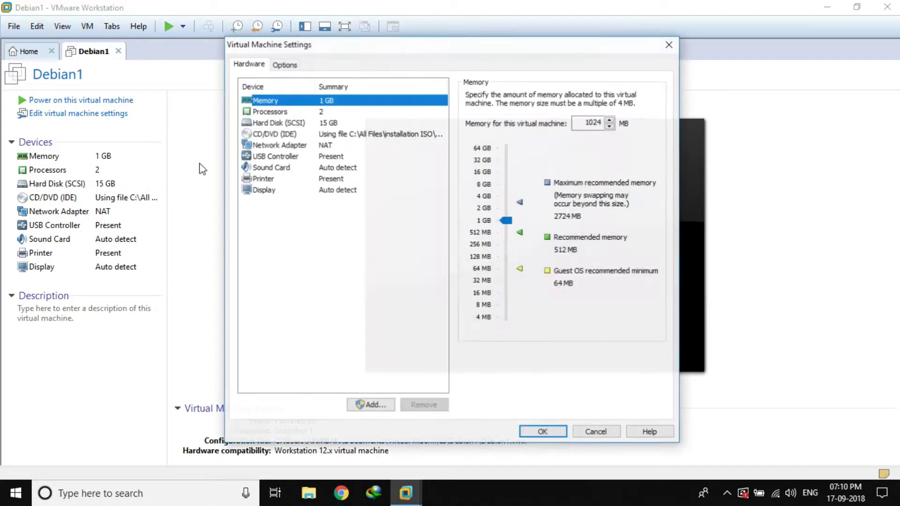
click(283, 137)
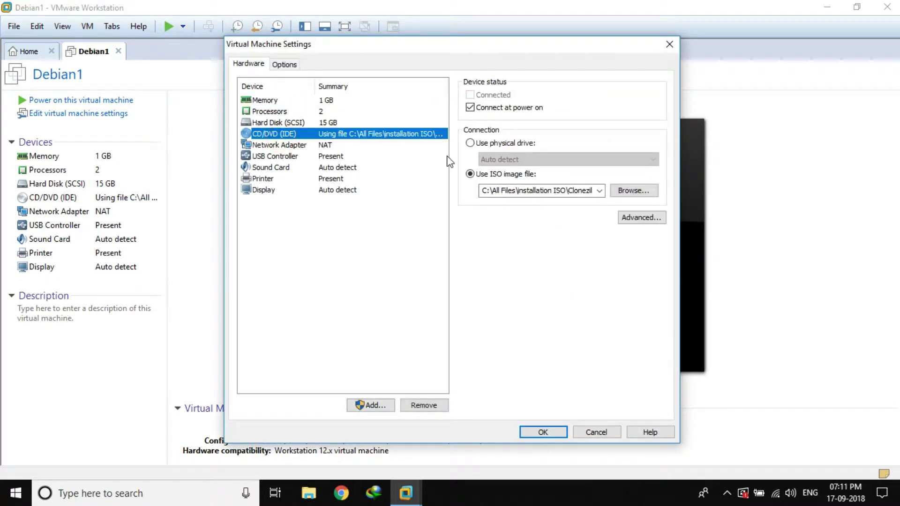
click(634, 191)
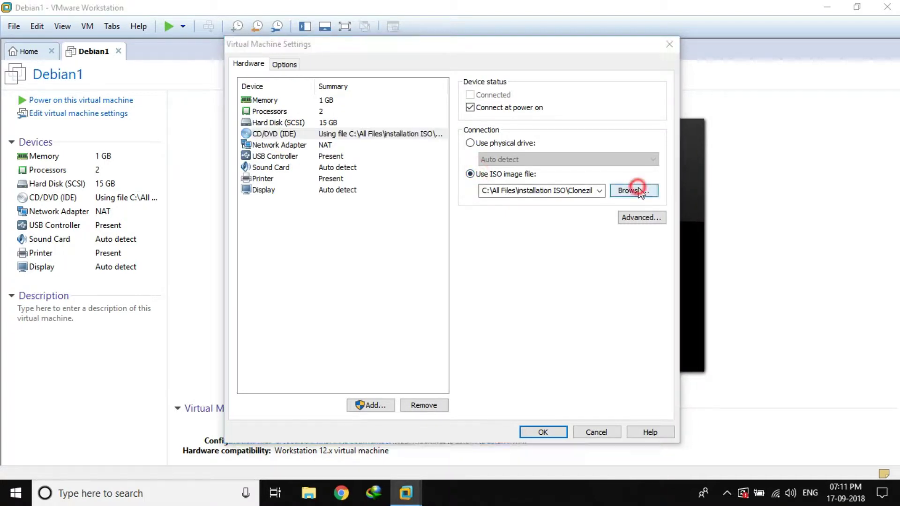
click(421, 159)
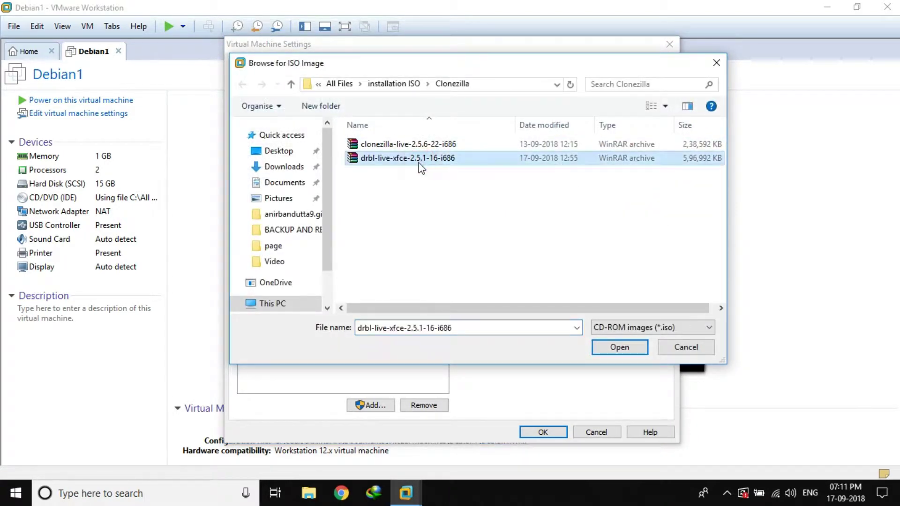
click(618, 348)
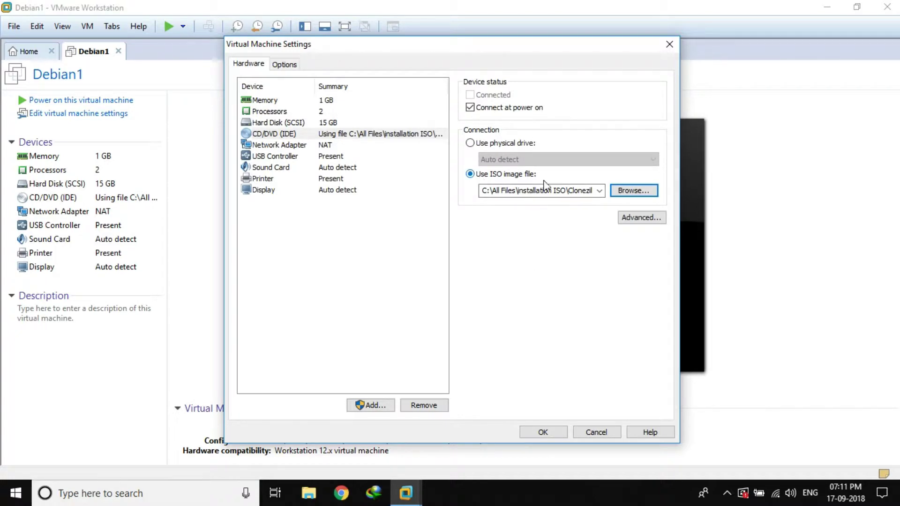
click(543, 432)
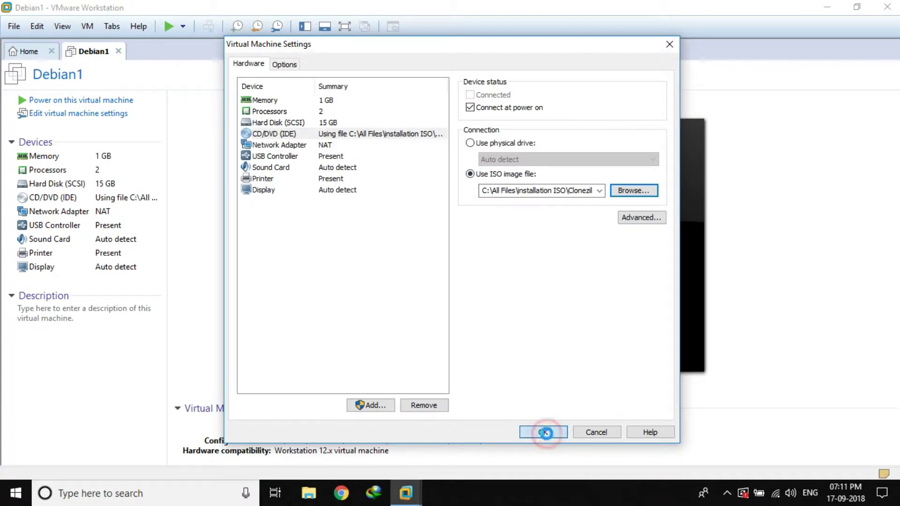
Step: Power on the Debian1 virtual machine and boot DRBL Live with safe graphic settings, vga=normal
click(66, 100)
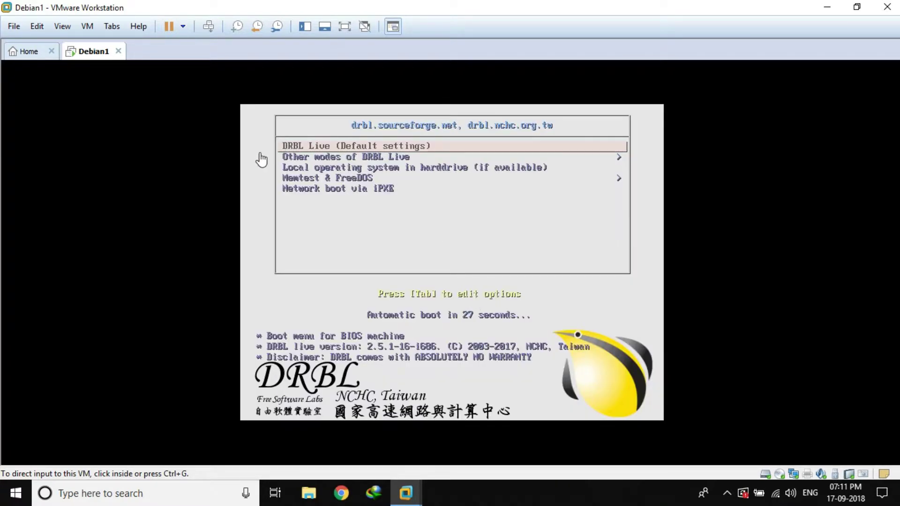
click(308, 283)
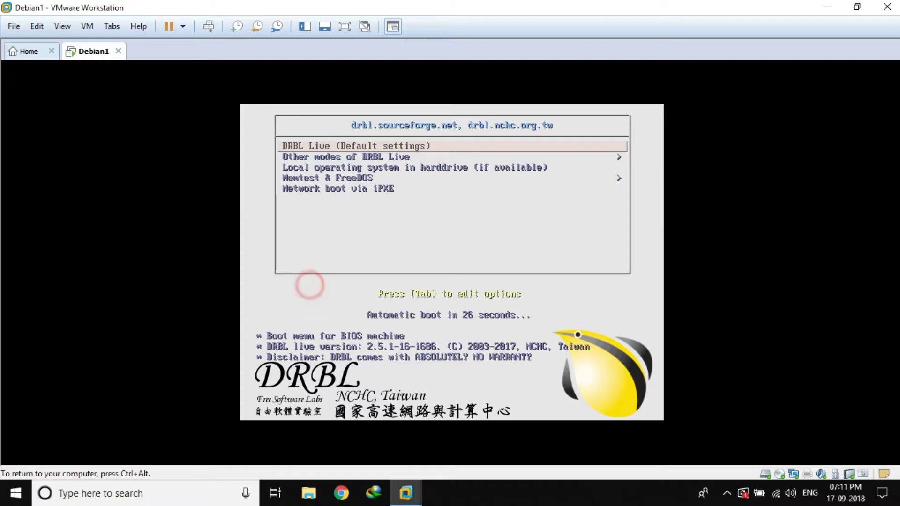
key(Down)
key(Return)
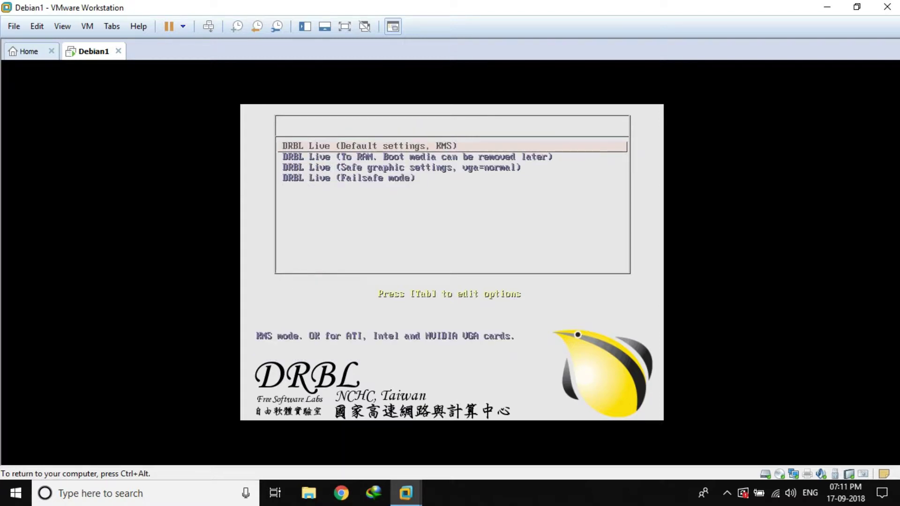
key(Down)
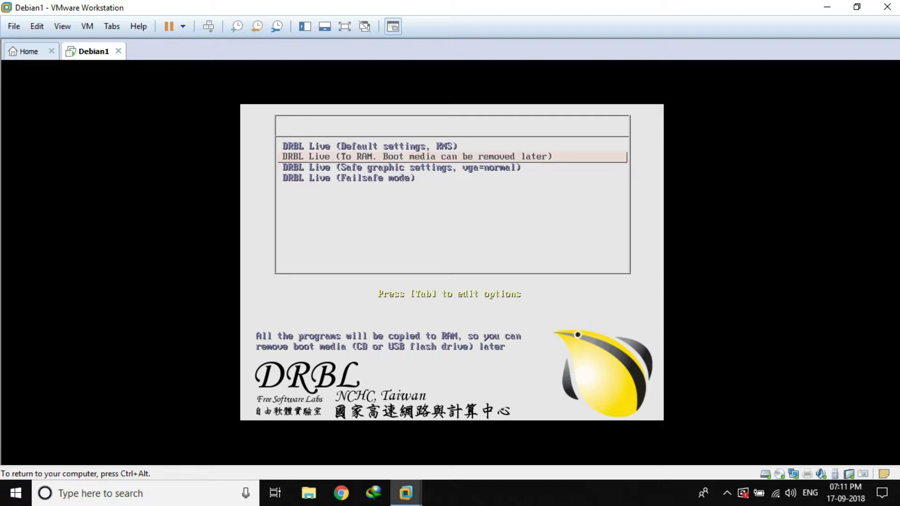
key(Down)
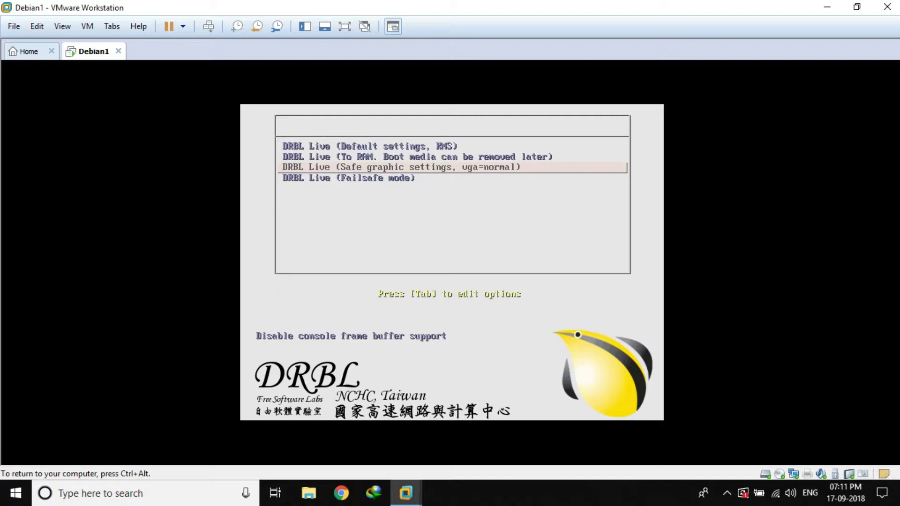
key(Return)
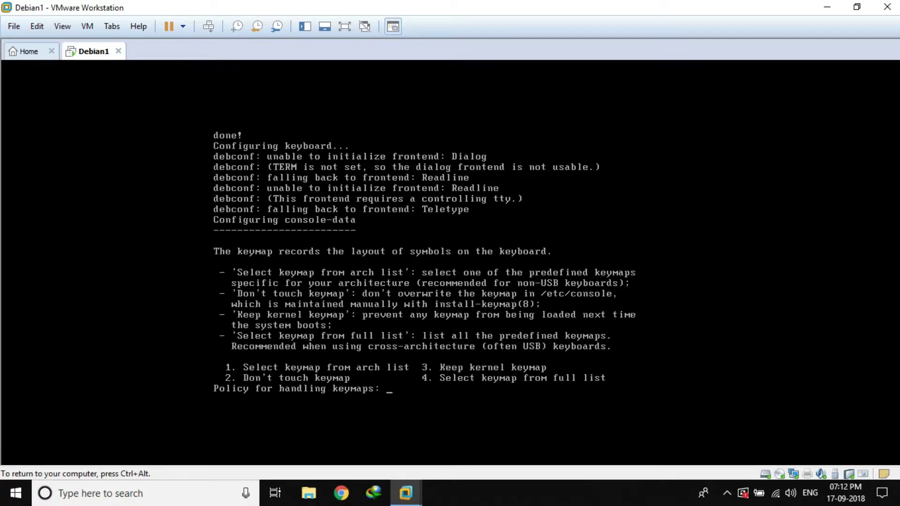
Step: Choose option 2, Don't touch keymap, and option 0 to start X-window automatically
key(ctrl+alt)
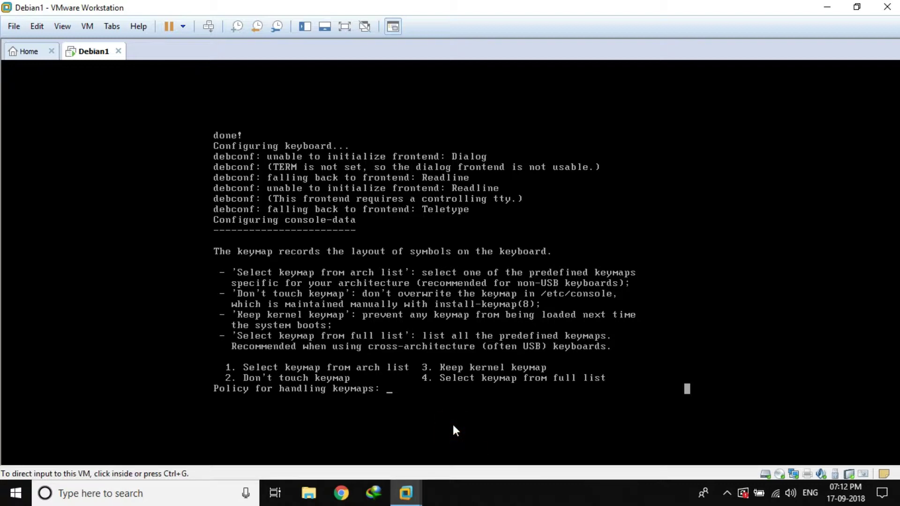
click(687, 389)
text(2)
key(Return)
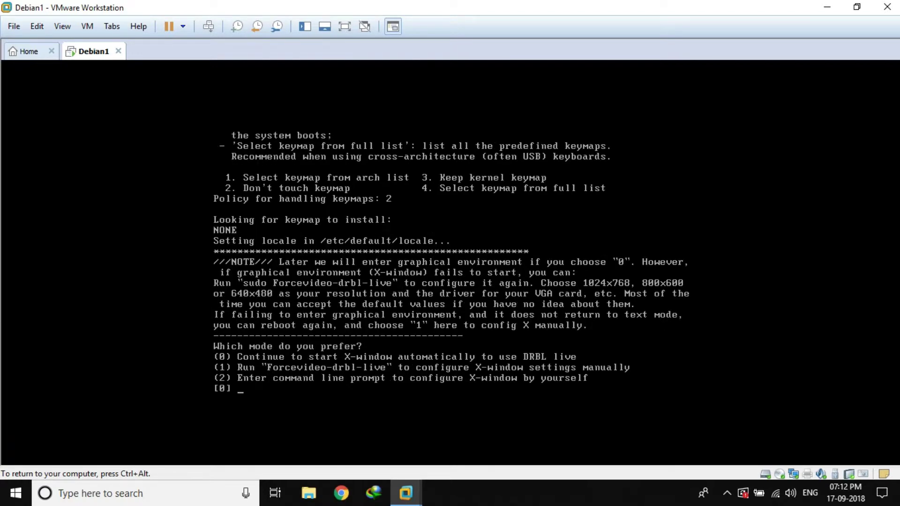
text(0)
key(Return)
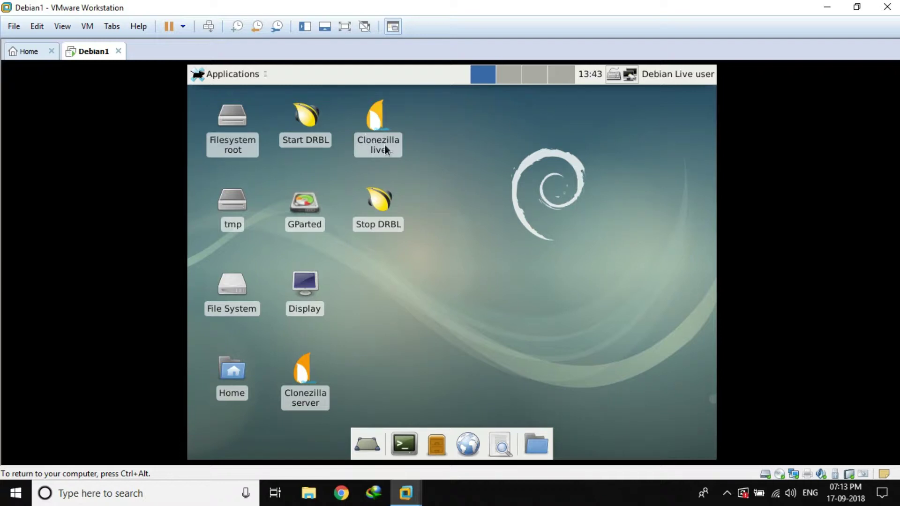
Step: Launch Clonezilla live in device-image mode with local_dev as the image location, and finish the disk scan
mouse_move(383, 132)
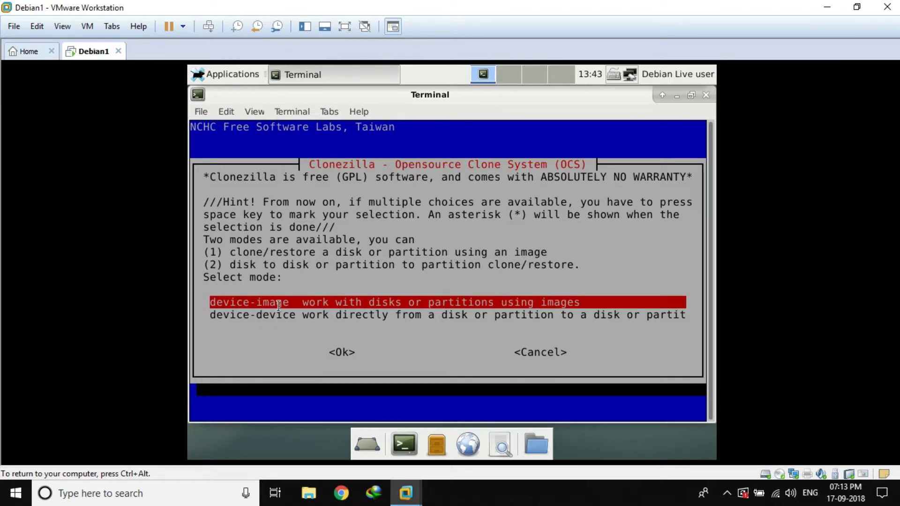
key(Return)
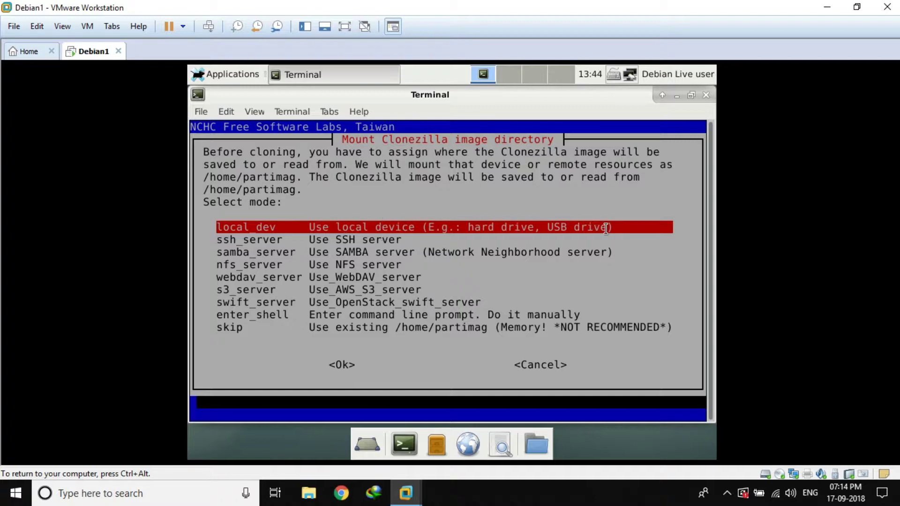
key(Return)
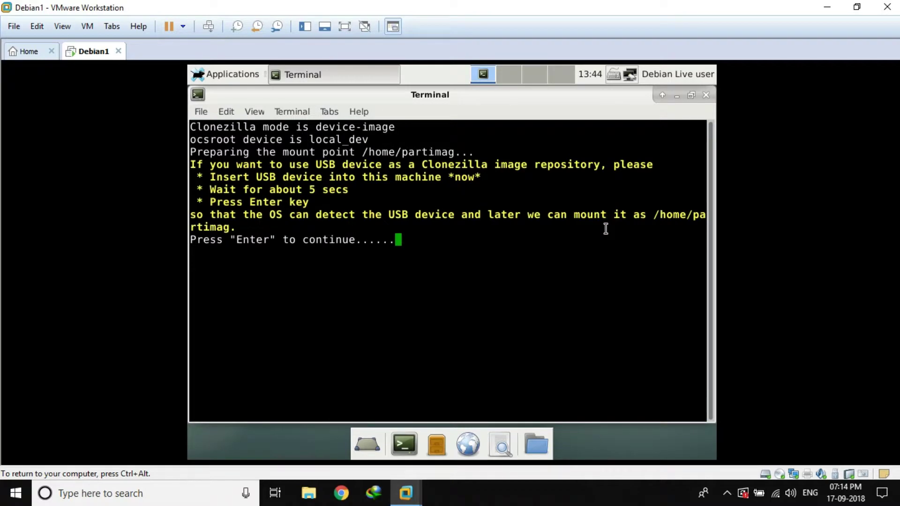
key(Return)
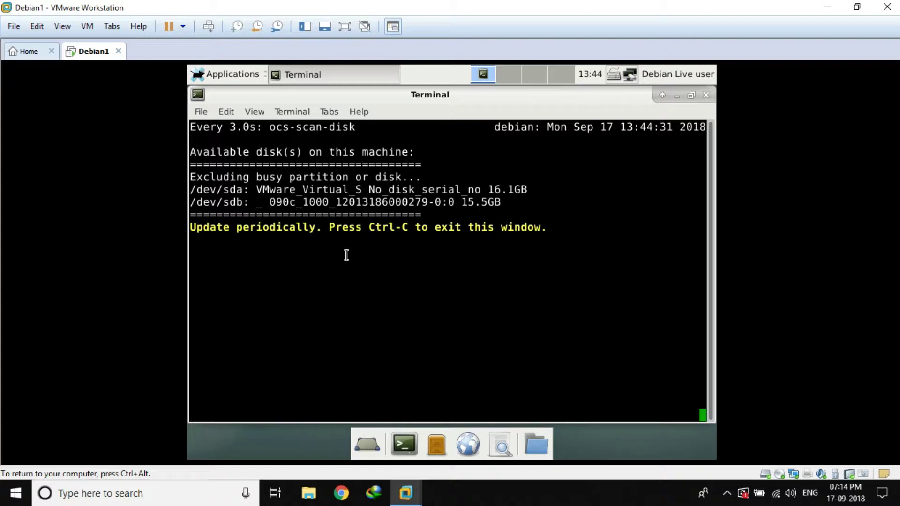
key(ctrl+c)
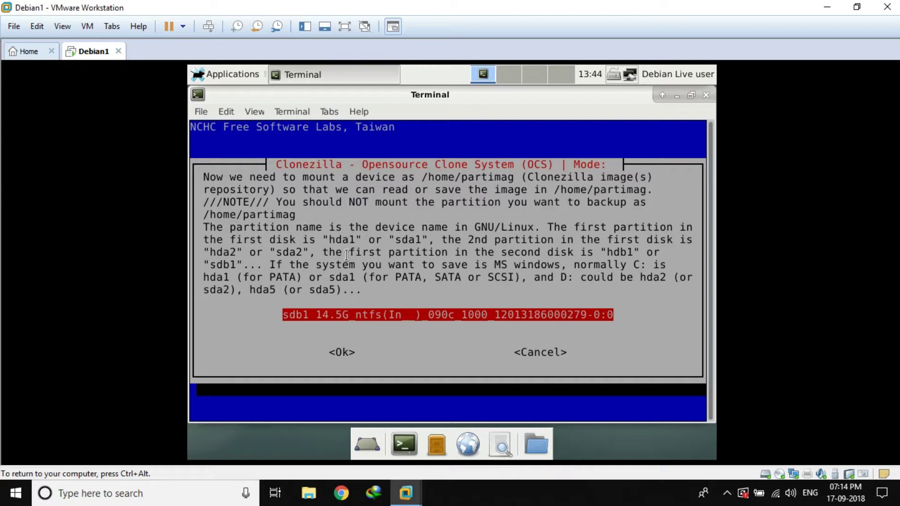
Step: Mount partition sdb1 as the Clonezilla image repository, using its root directory "/"
key(Return)
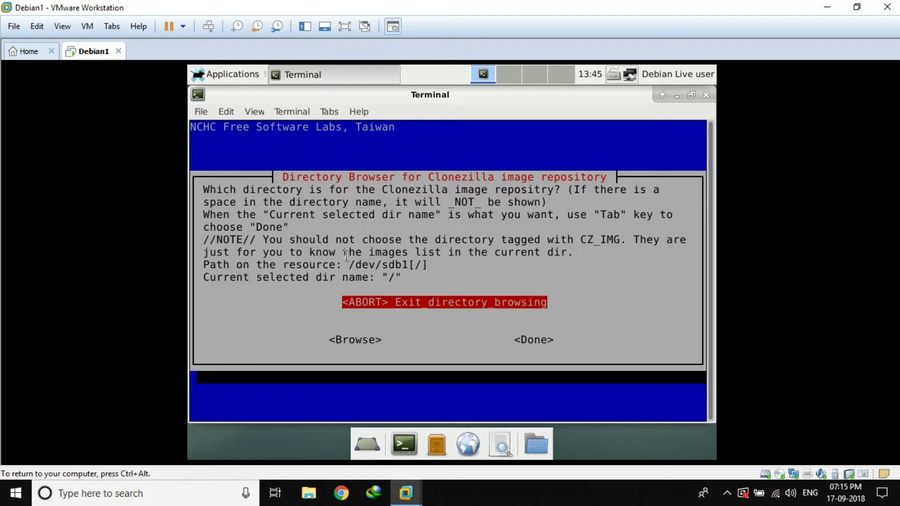
key(Tab)
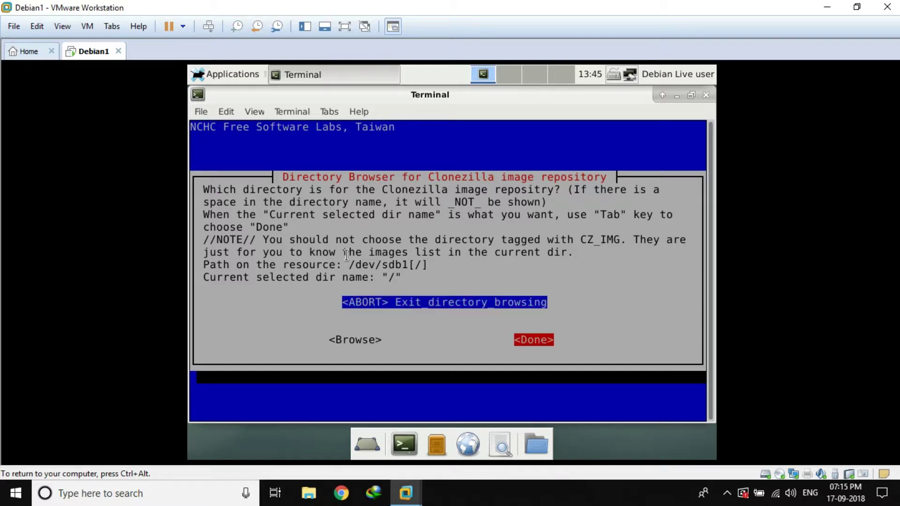
key(Return)
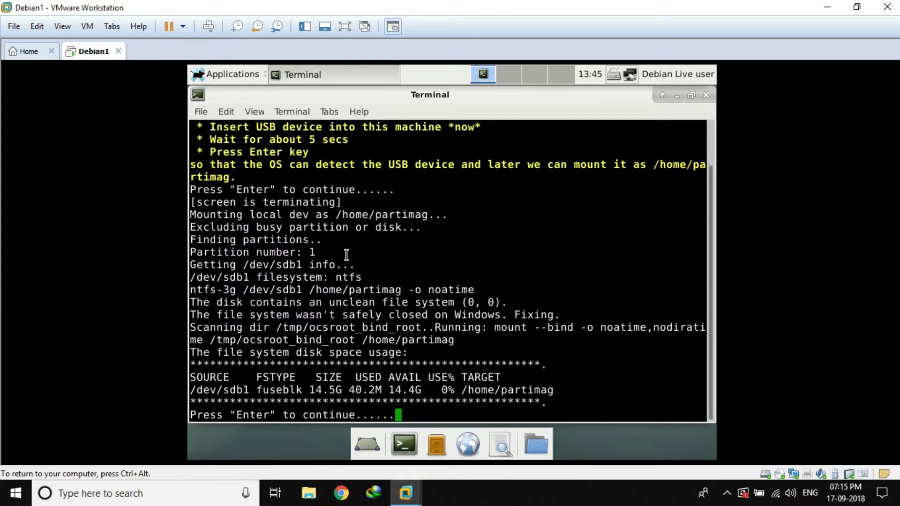
key(Return)
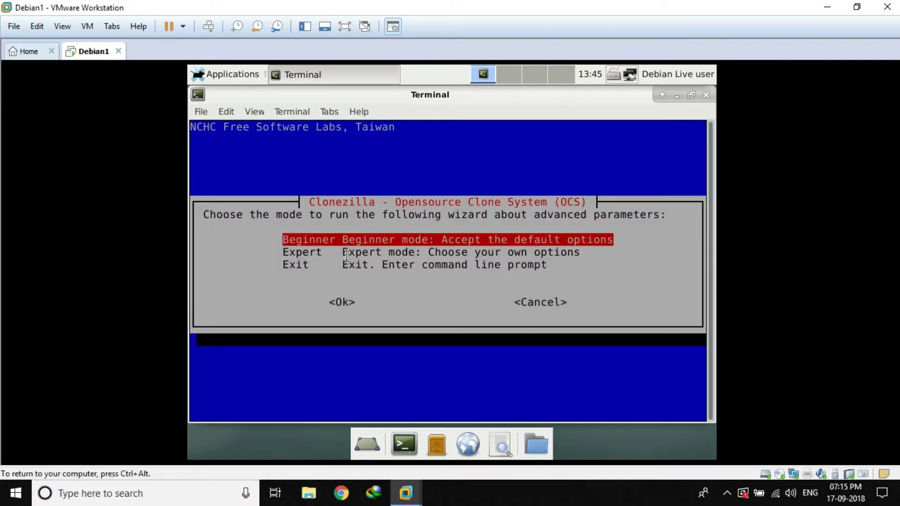
key(Return)
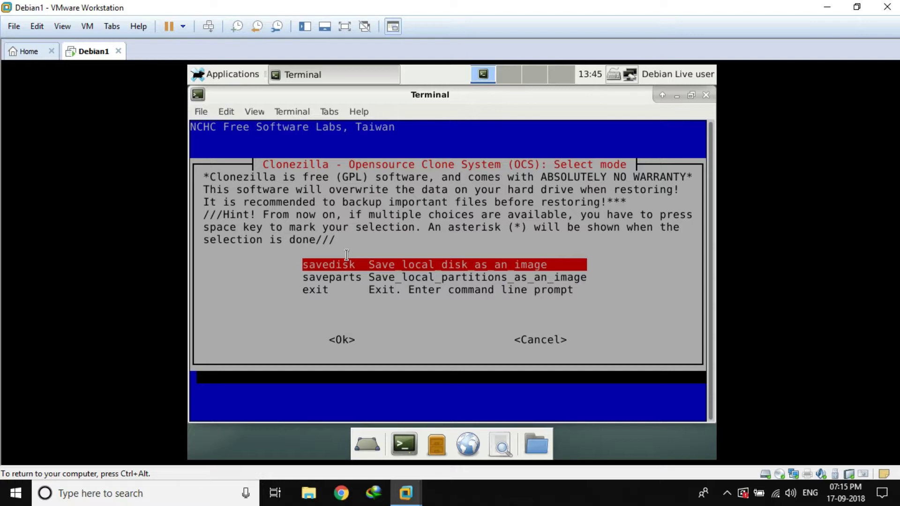
key(Return)
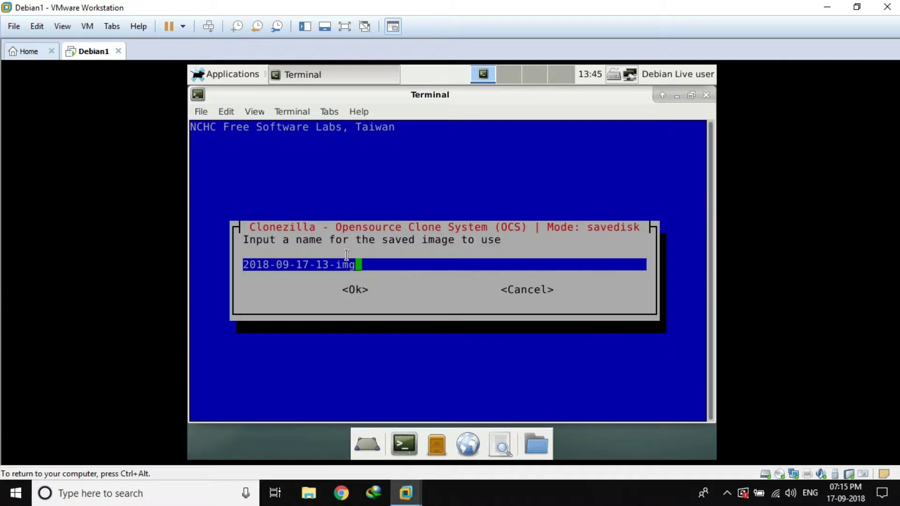
key(Left)
key(Left)
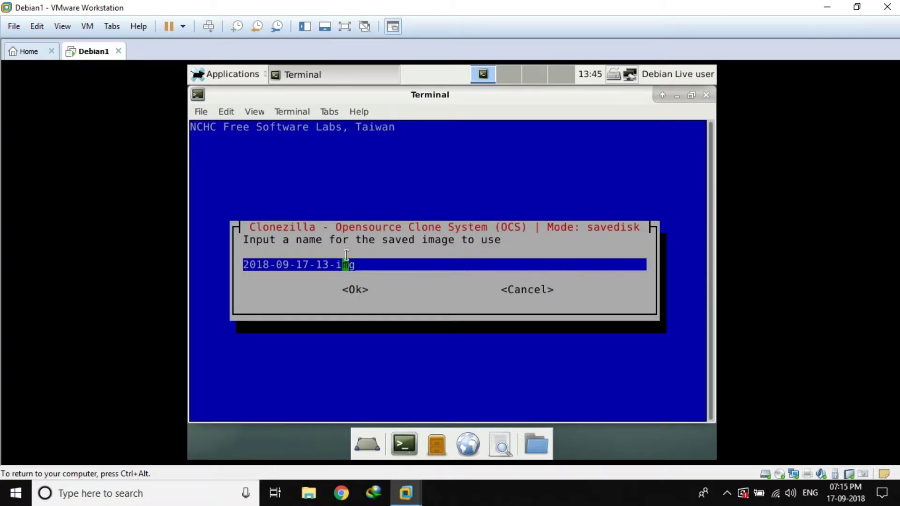
key(Left)
key(Left)
key(Left)
key(Left)
key(Left)
key(Left)
key(Left)
key(Left)
key(Left)
key(Left)
key(Left)
key(Left)
key(Left)
key(Left)
key(Left)
text(bac)
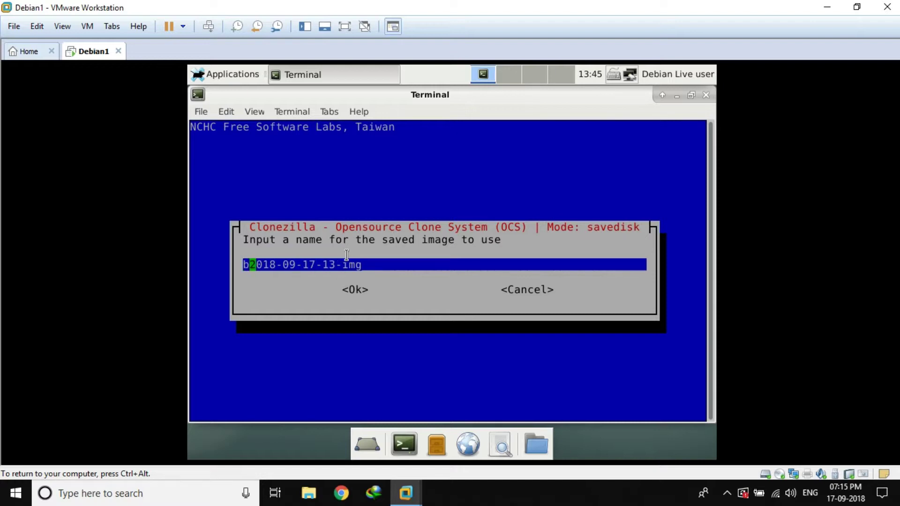
text(kup)
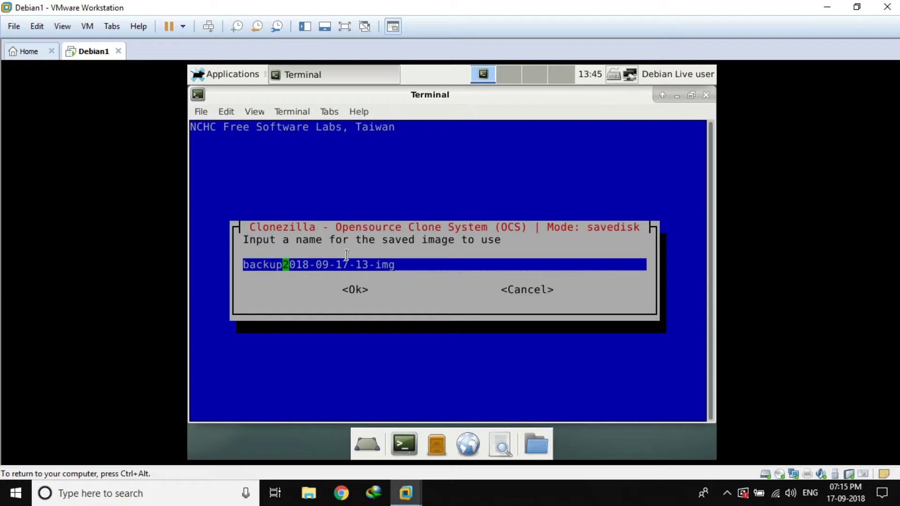
text(-)
key(Tab)
key(Return)
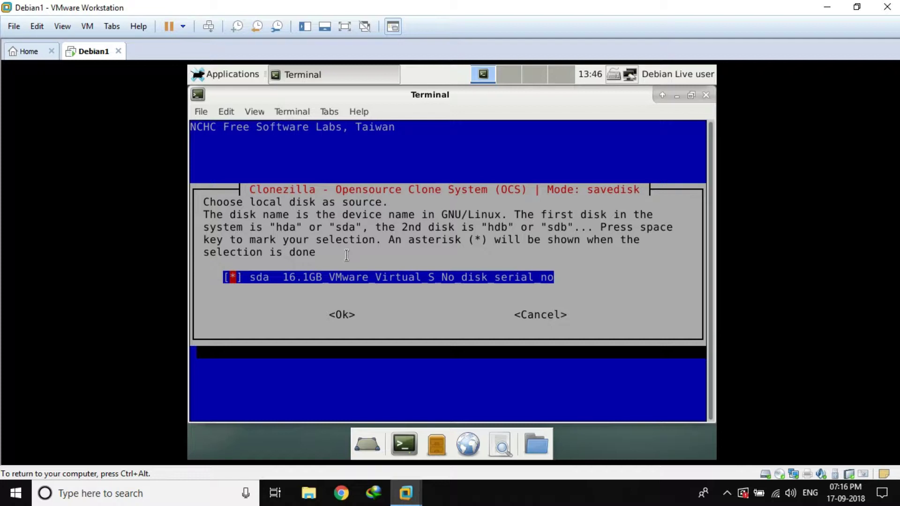
Step: Use disk sda as the backup source and choose -fsck-y to automatically check and repair its file system before saving
key(Tab)
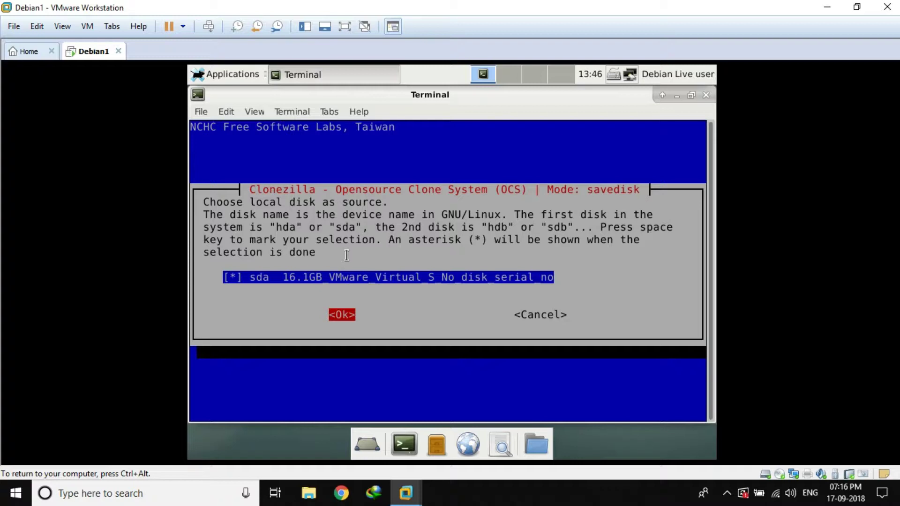
key(Return)
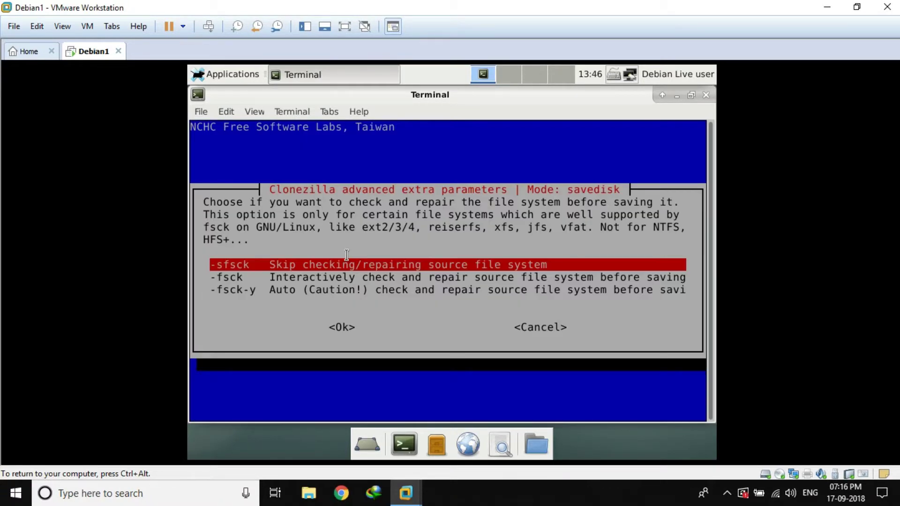
key(Down)
key(Up)
key(Down)
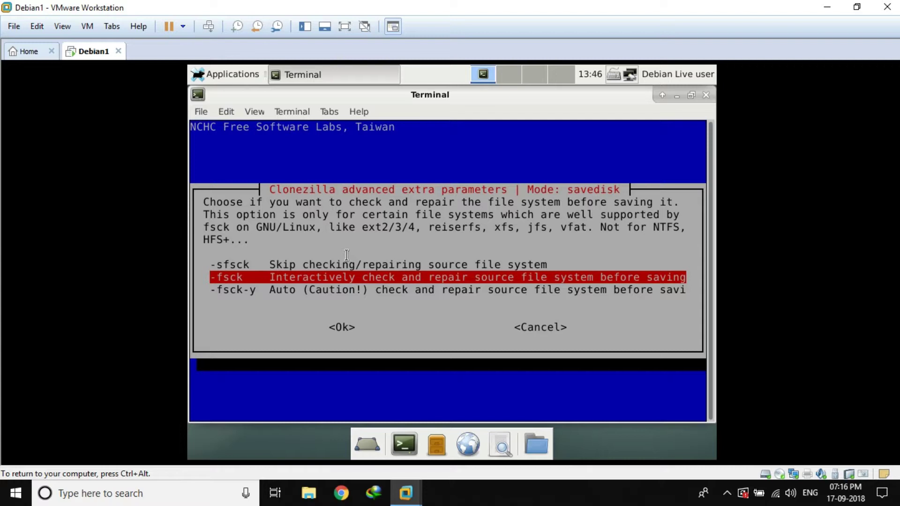
key(Up)
key(Down)
key(Up)
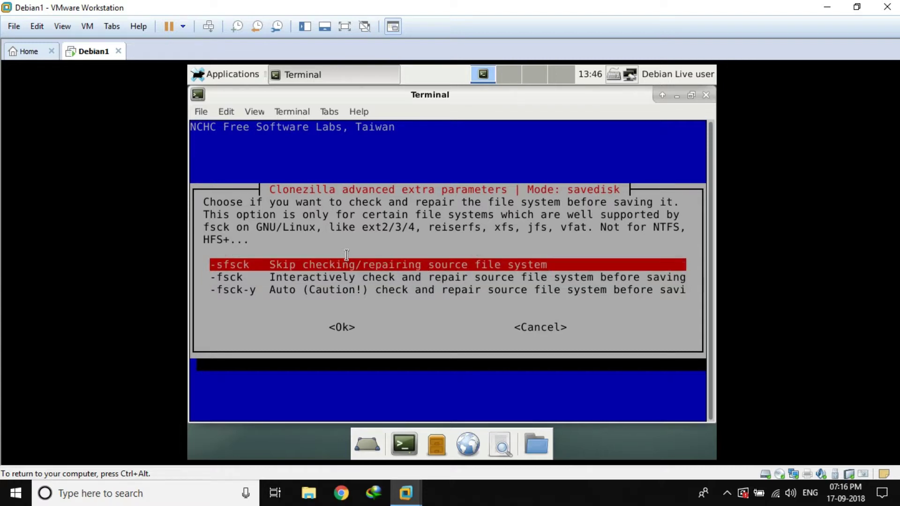
key(Down)
key(Down)
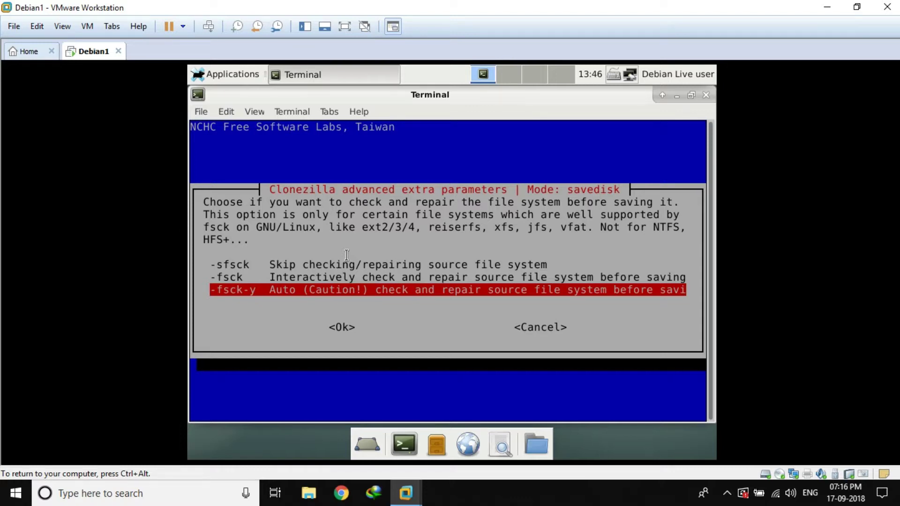
key(Return)
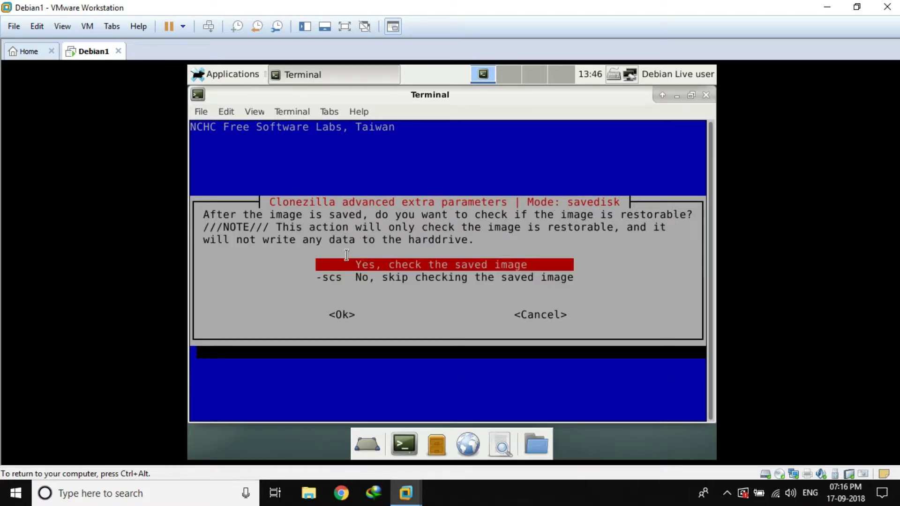
Step: Choose to check the saved image, leave it unencrypted with -senc, and set the finishing action to -p choose
key(Return)
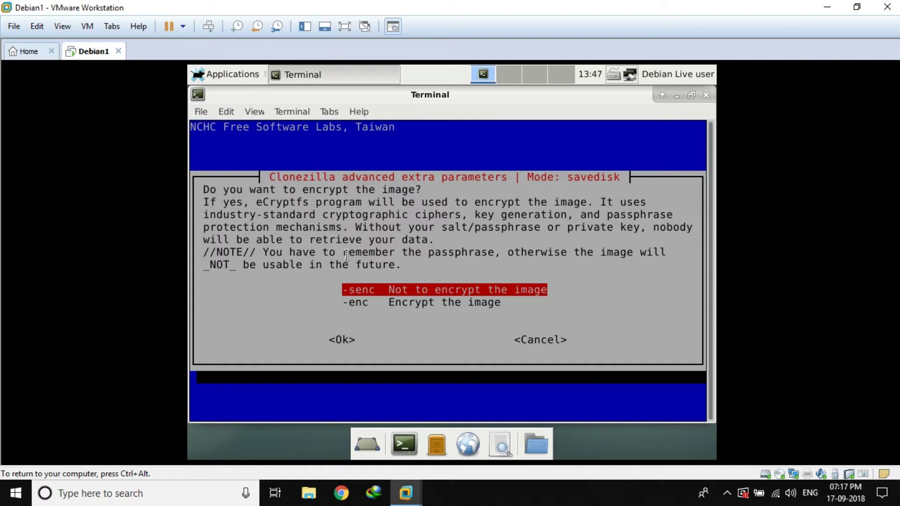
key(Return)
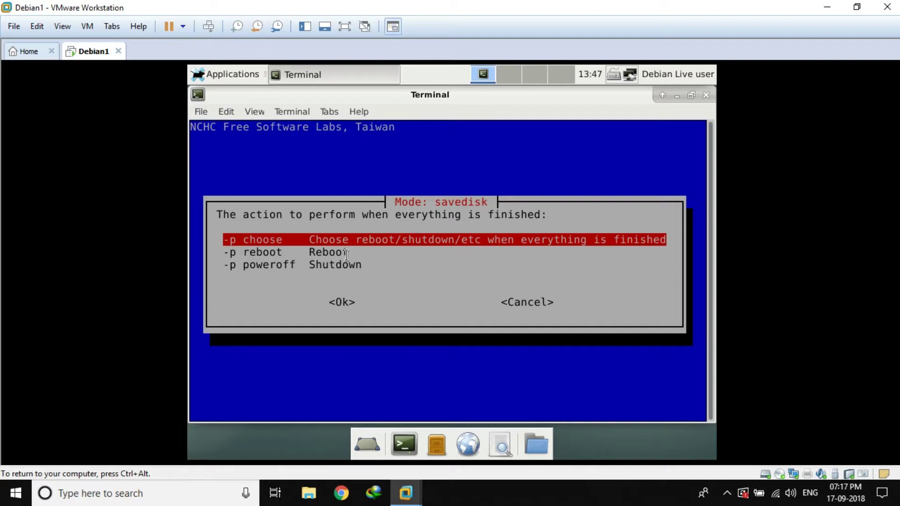
key(Return)
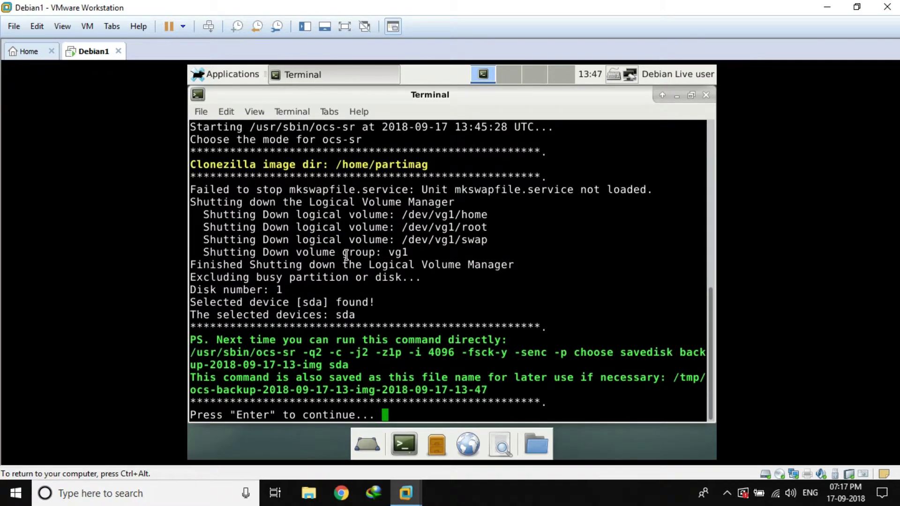
key(Return)
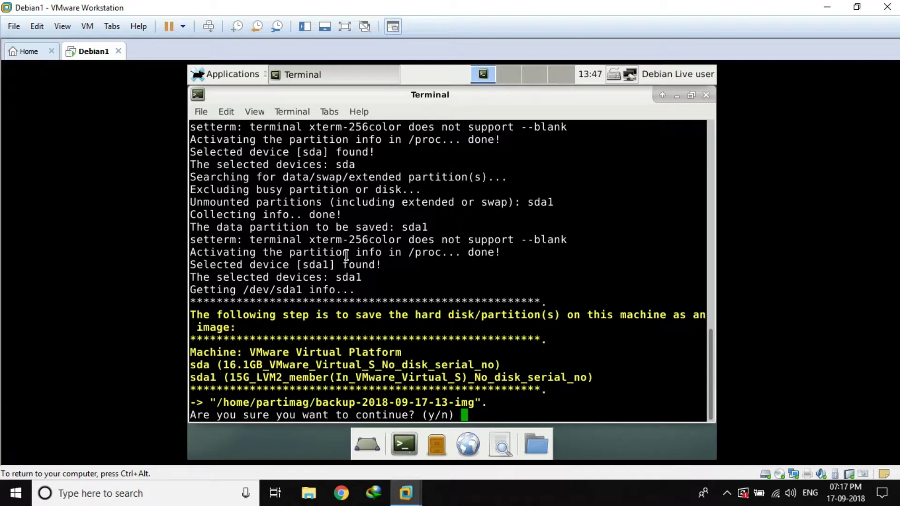
text(y)
key(Return)
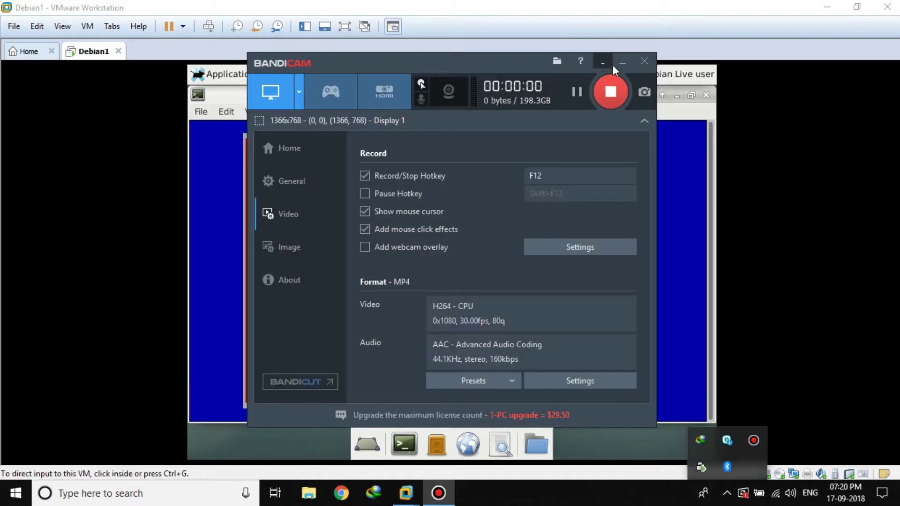
Step: Leave the finished Clonezilla session and return to the live desktop
click(617, 63)
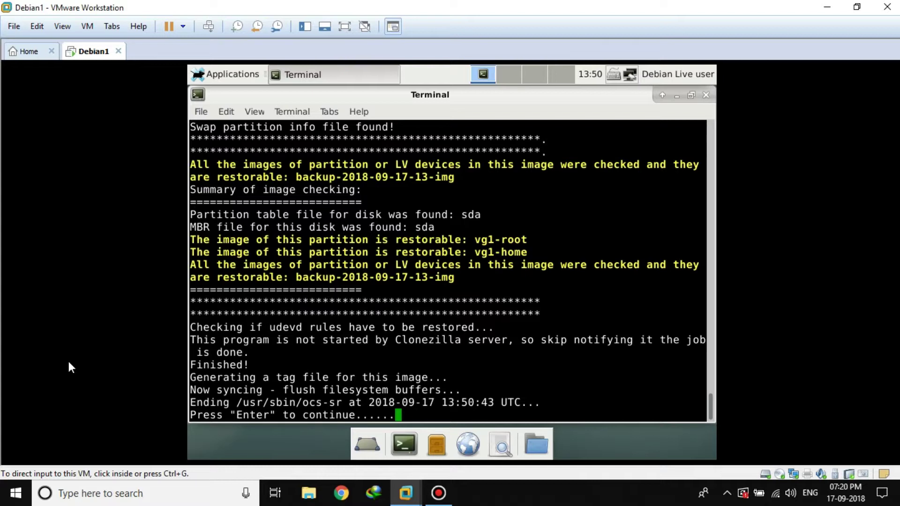
click(451, 263)
key(Return)
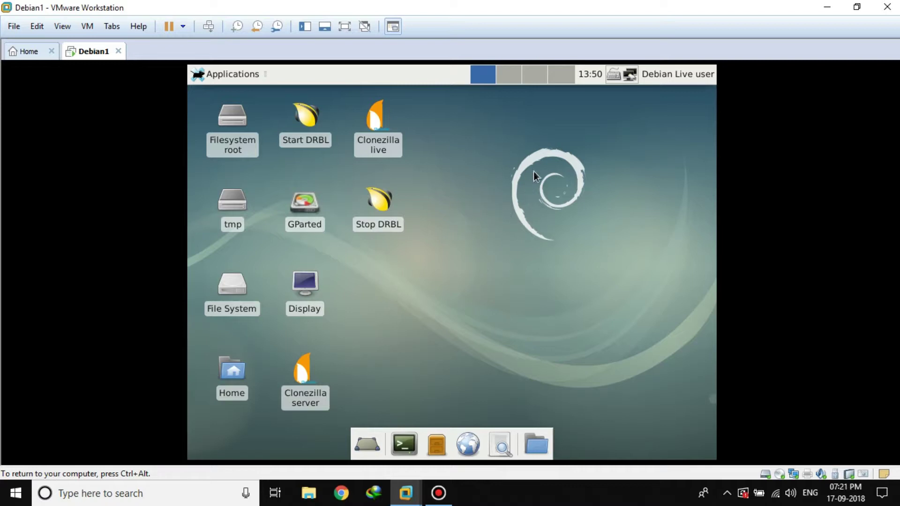
Step: Shut down the Debian1 guest and confirm the shutdown
click(182, 26)
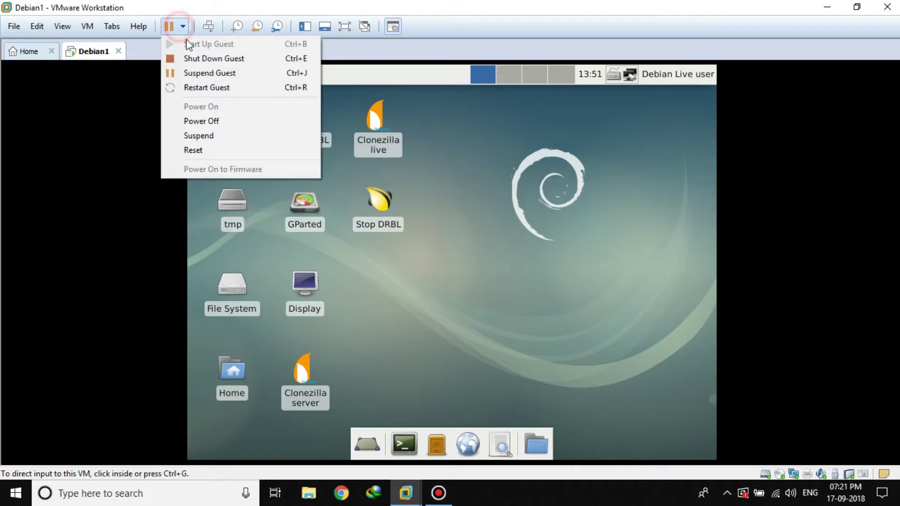
click(209, 58)
click(453, 269)
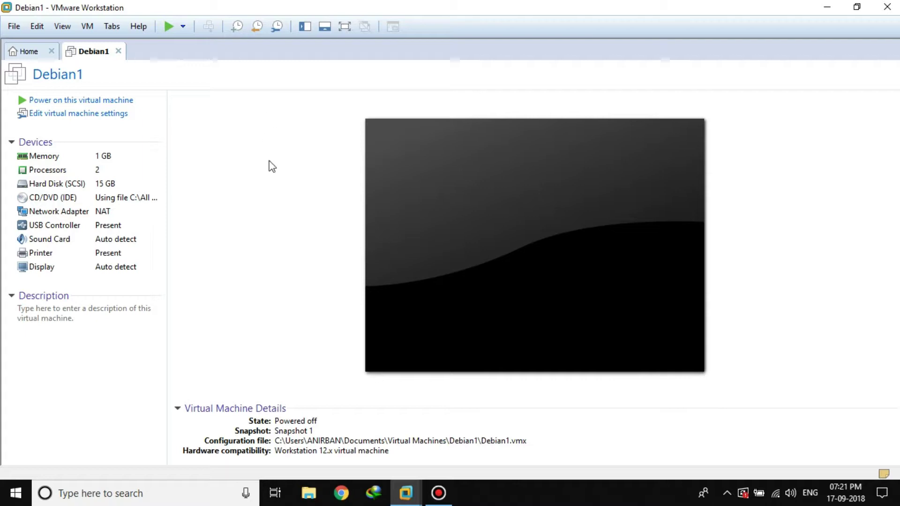
click(118, 292)
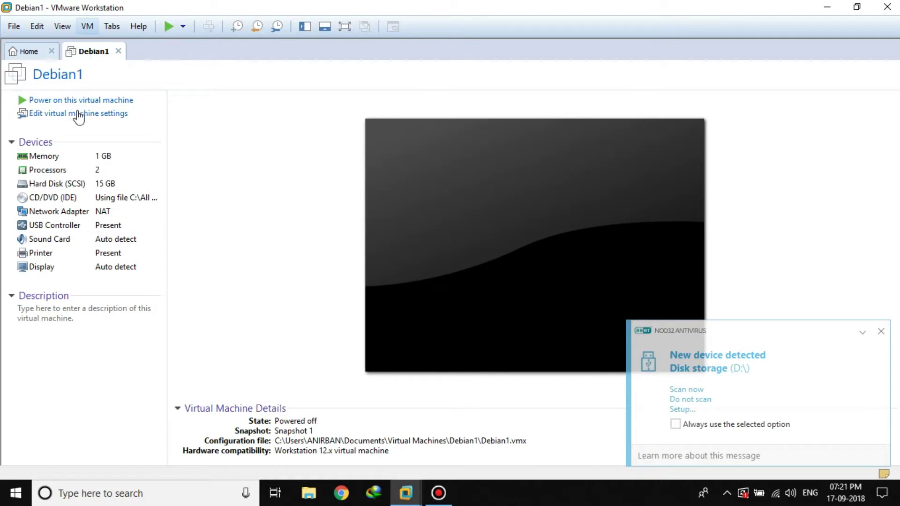
Step: Switch Debian1's CD/DVD (IDE) connection from the ISO image to the physical drive with Auto detect
click(88, 27)
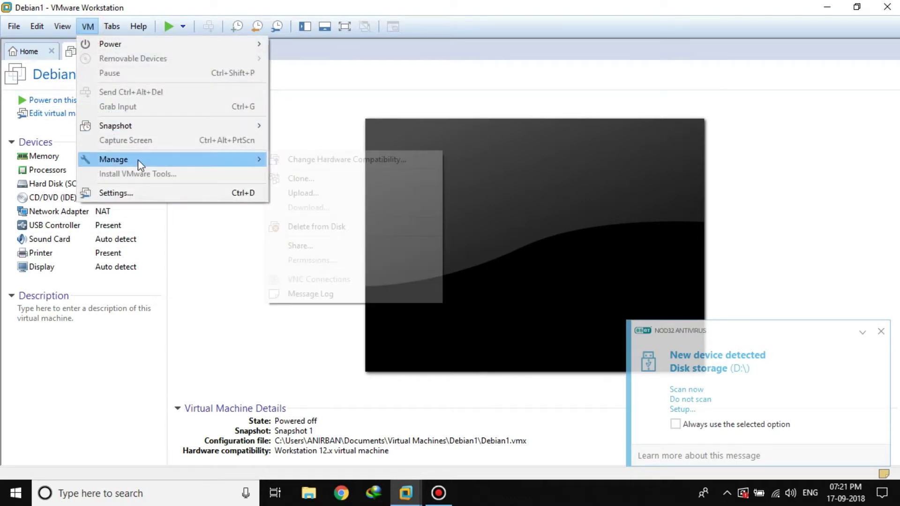
click(140, 192)
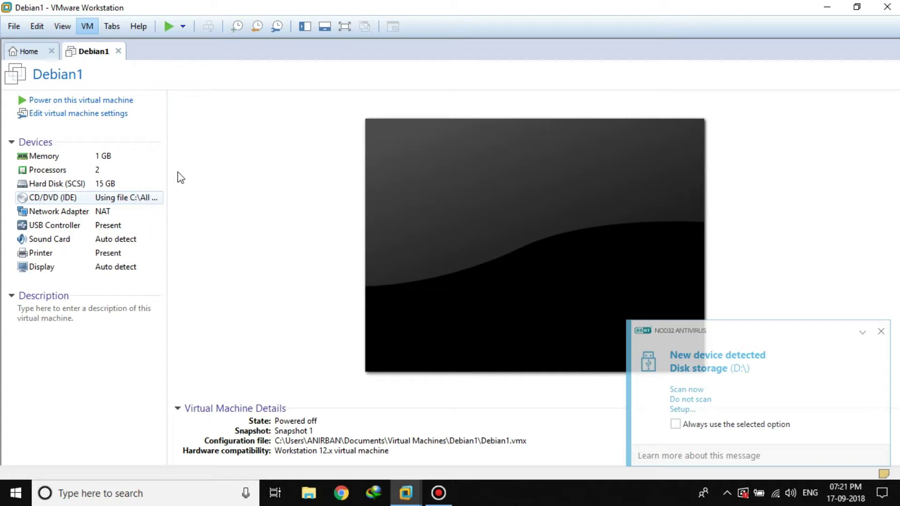
click(317, 134)
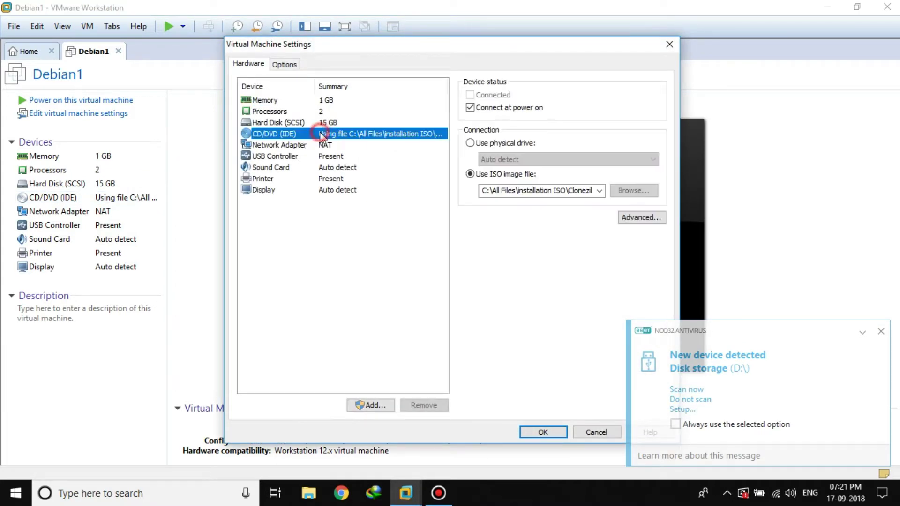
click(469, 143)
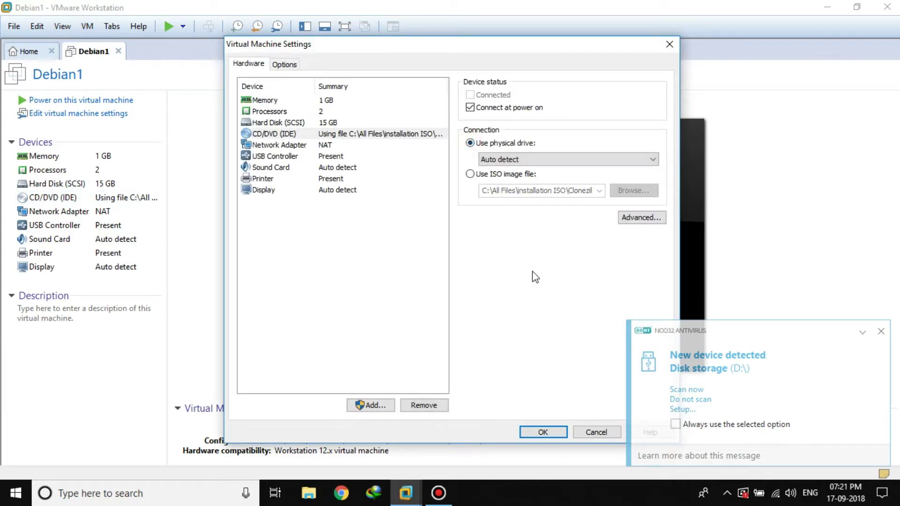
click(544, 432)
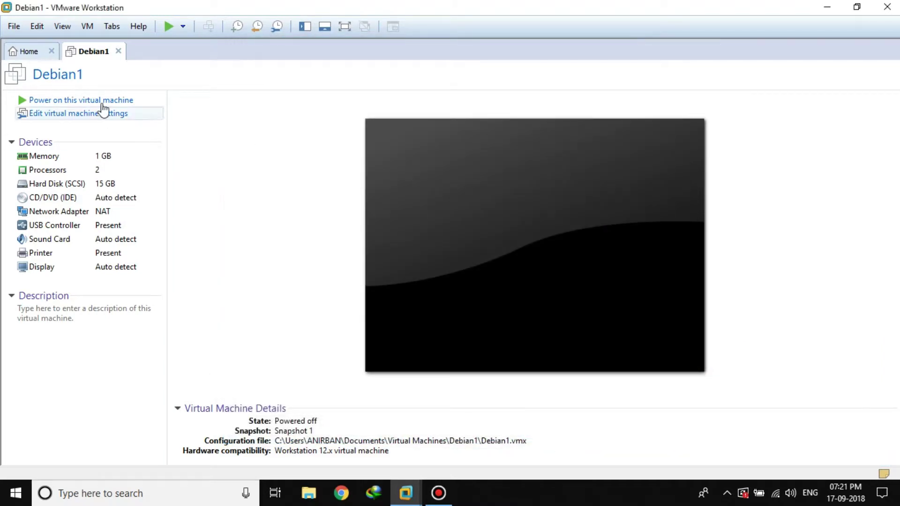
Step: Power on the Debian1 virtual machine and boot the Debian GNU/Linux entry
click(105, 100)
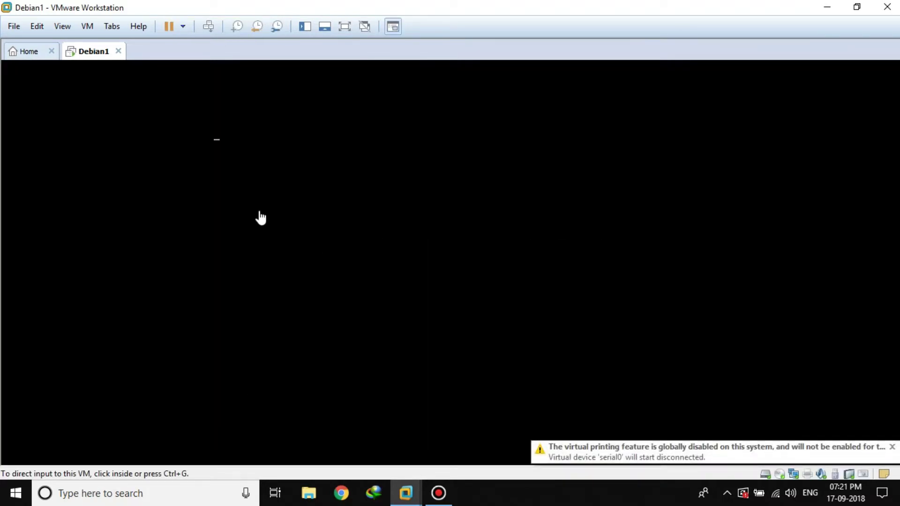
click(179, 215)
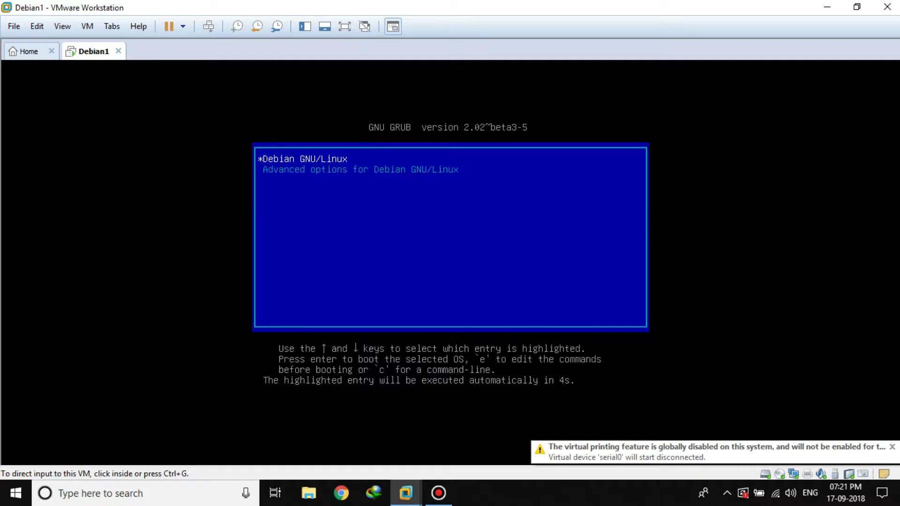
key(Return)
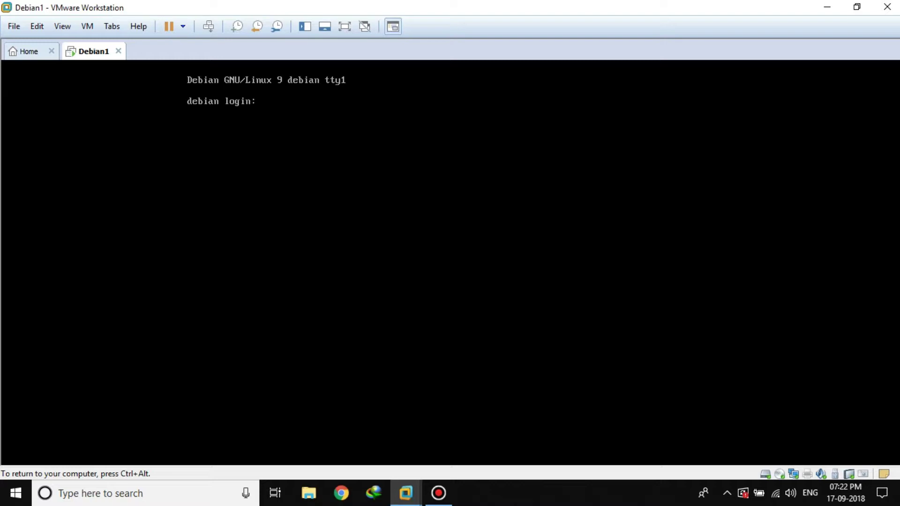
Step: Log in as root with the account password and list the root directory with ls /
text(root)
key(Return)
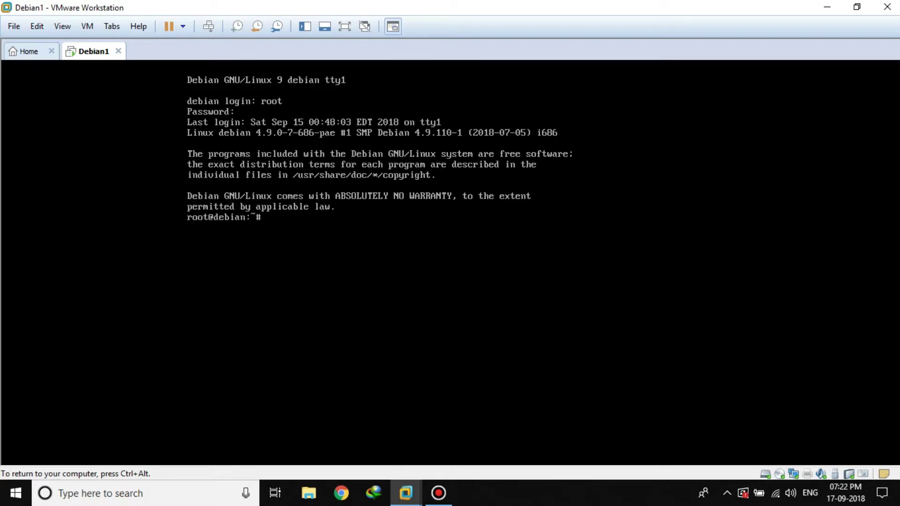
text(ls /)
key(Return)
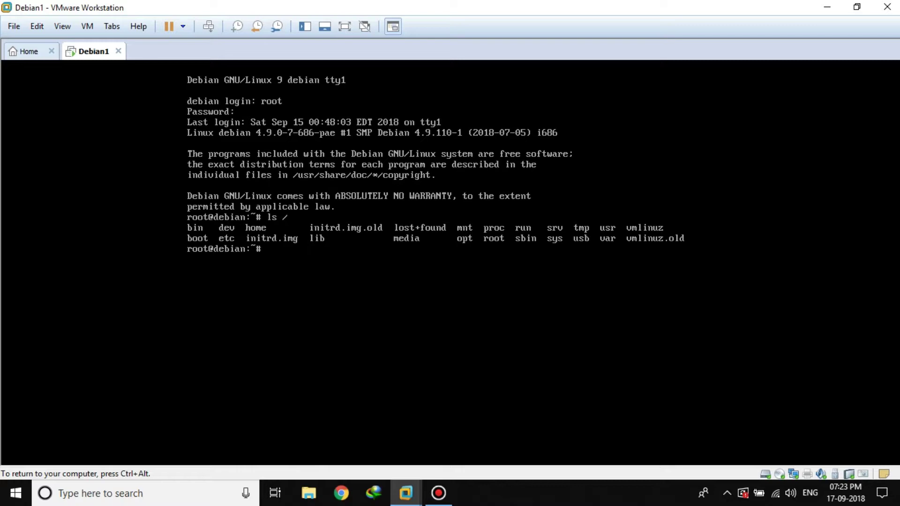
Step: Try to delete the boot directory with rm -rf boot/ and list / to check
text(rm -rf)
text(boot/)
key(Return)
text(ls /)
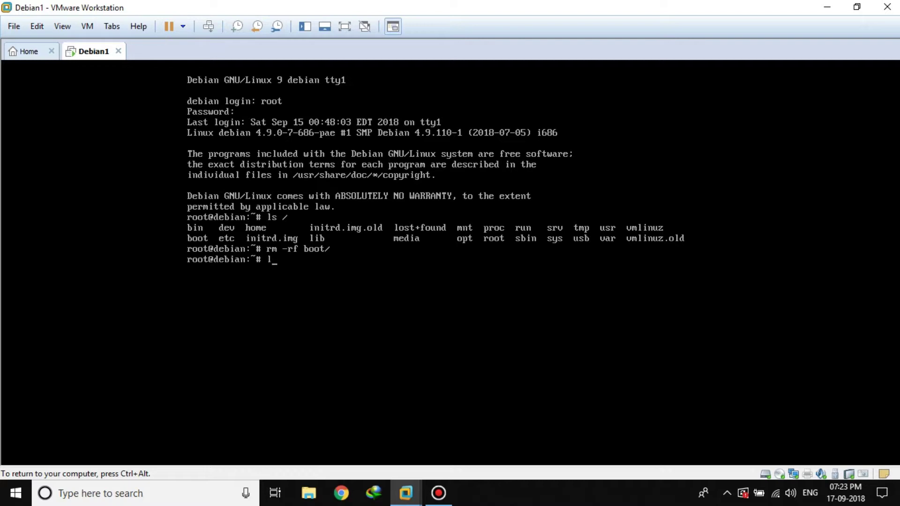
key(Return)
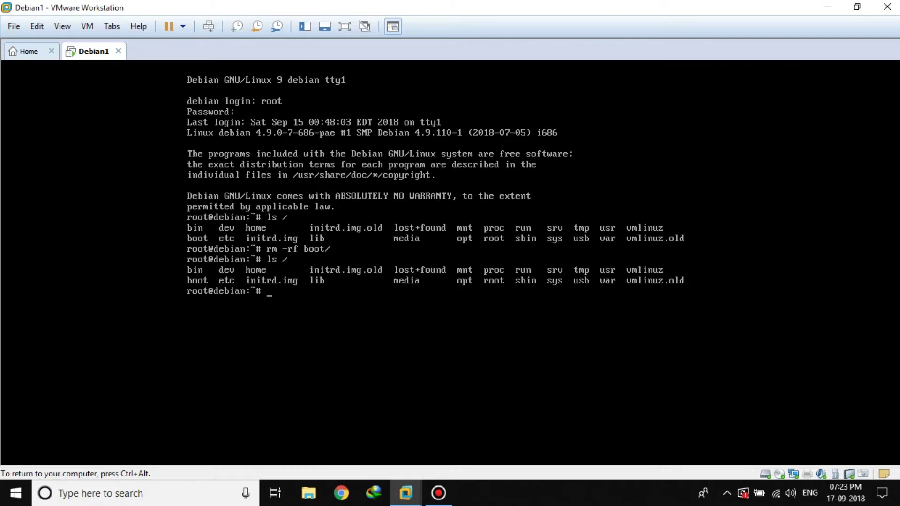
Step: Try to remove the directory with rm -rf boot, and check using ls / and ls boot/
text(l)
key(BackSpace)
text(rm )
text(-rf bo)
text(ot)
key(Return)
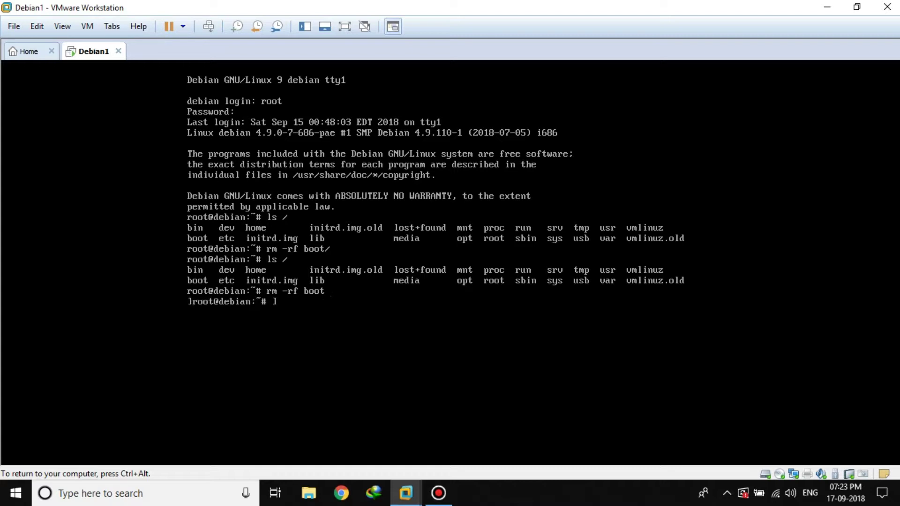
text(l)
key(BackSpace)
text(ls /)
key(Return)
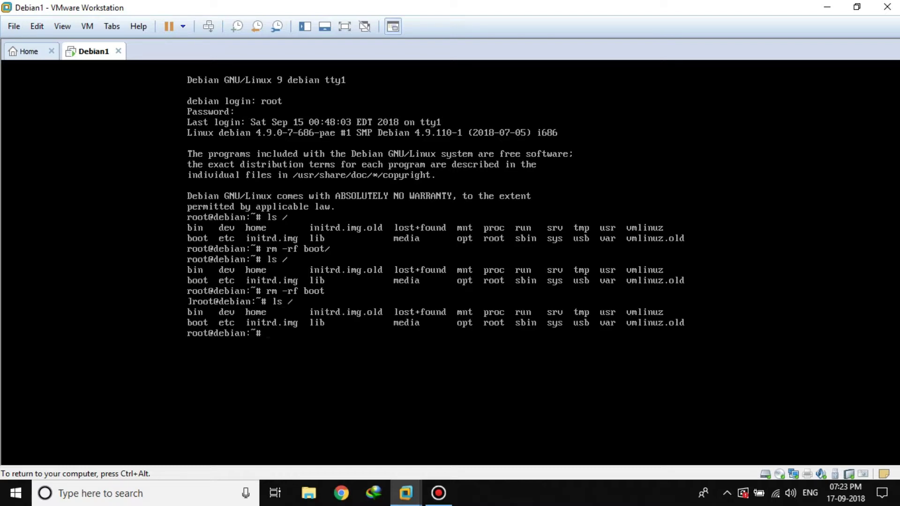
text(ls boot/)
key(Return)
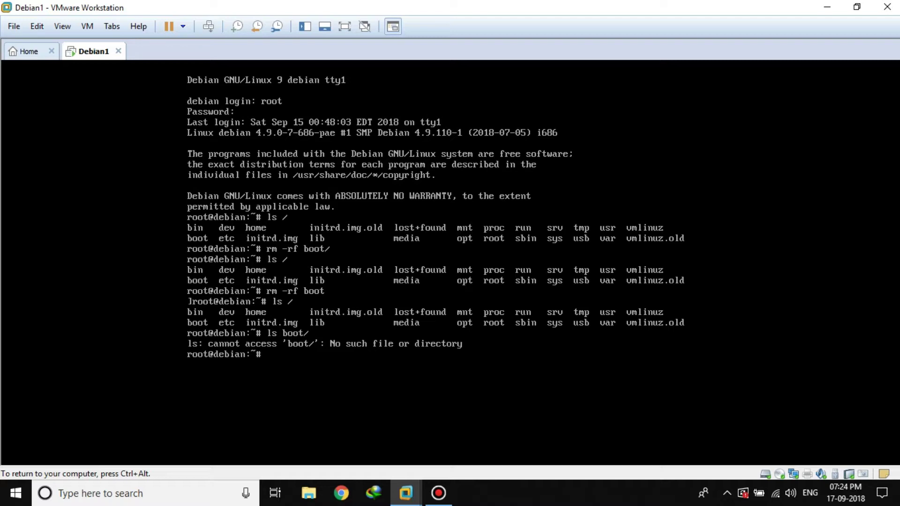
Step: Suspend the Debian1 virtual machine, power it off by discarding the suspended state, and power it on again
key(ctrl+alt)
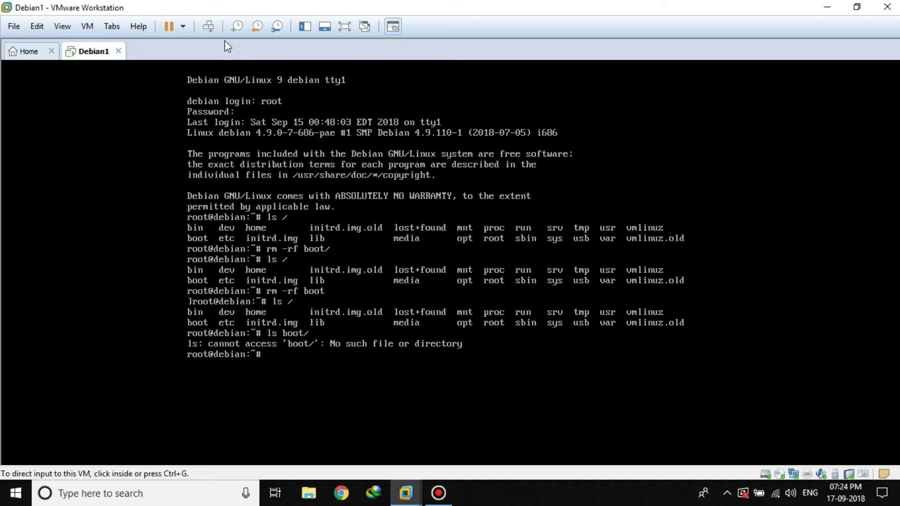
click(172, 26)
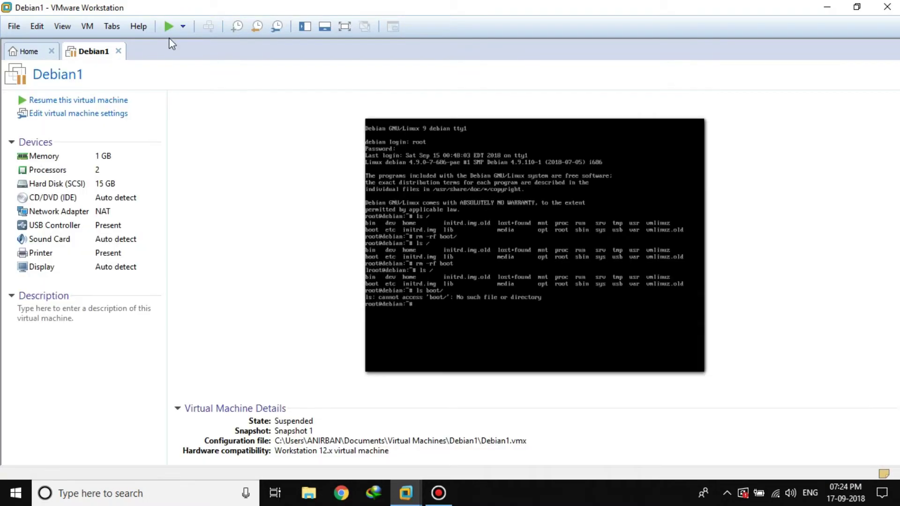
click(182, 26)
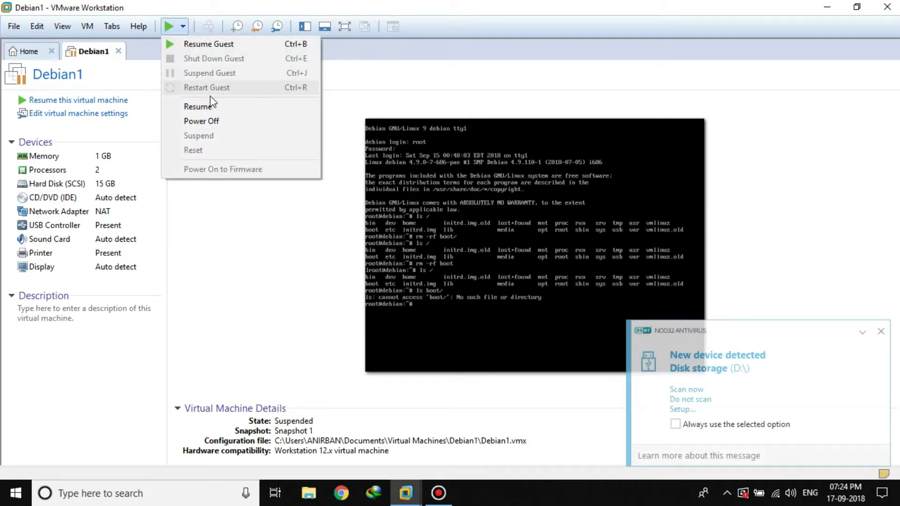
click(217, 121)
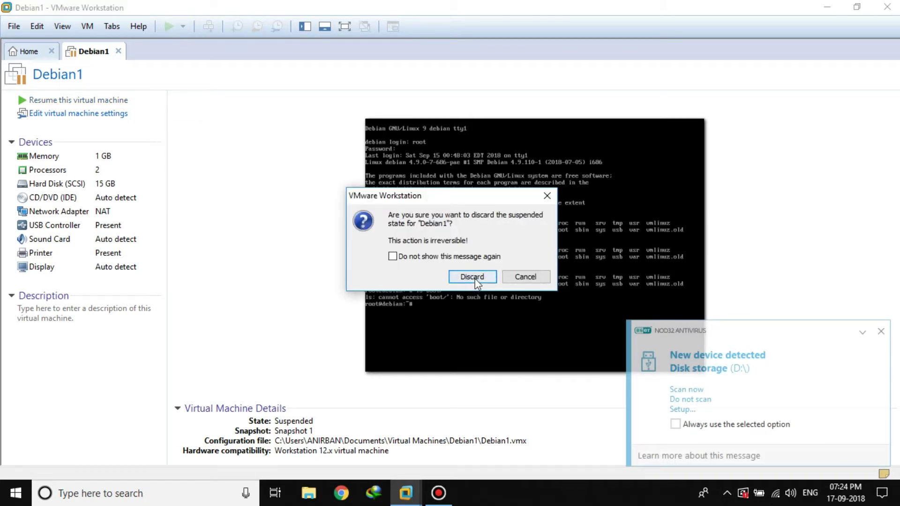
click(473, 276)
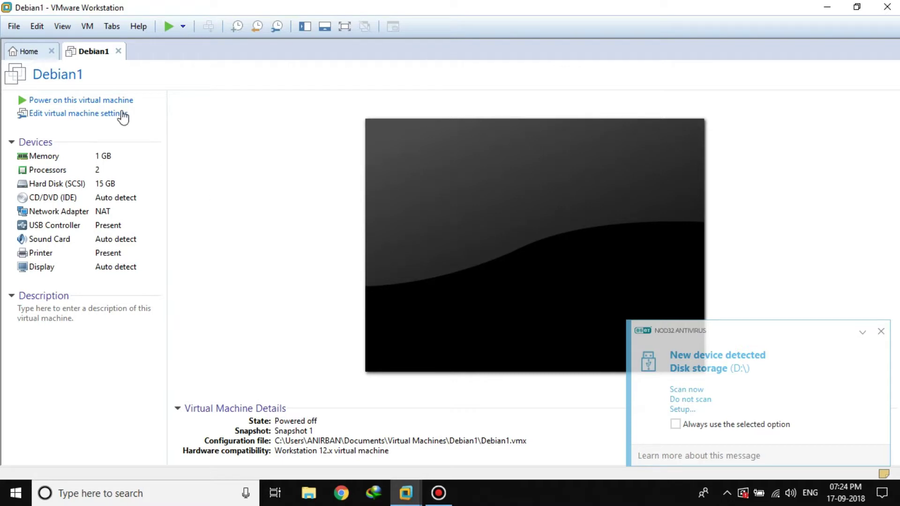
click(89, 99)
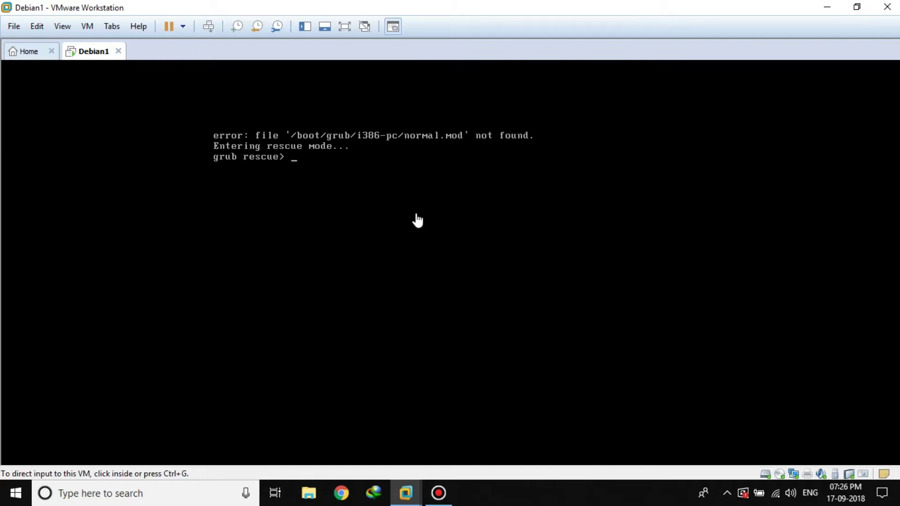
Step: Open the Debian1 virtual machine settings and set the CD/DVD (IDE) drive to use an ISO image file
click(183, 29)
click(85, 113)
click(86, 25)
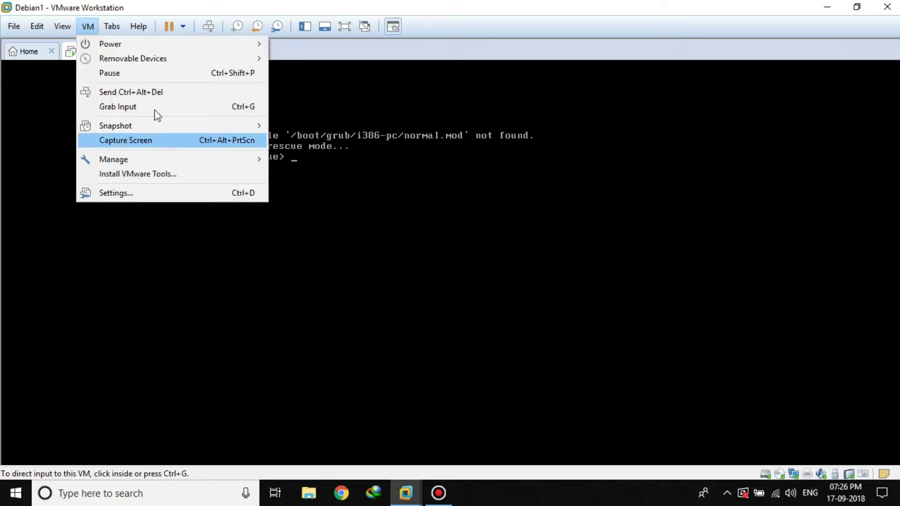
click(197, 194)
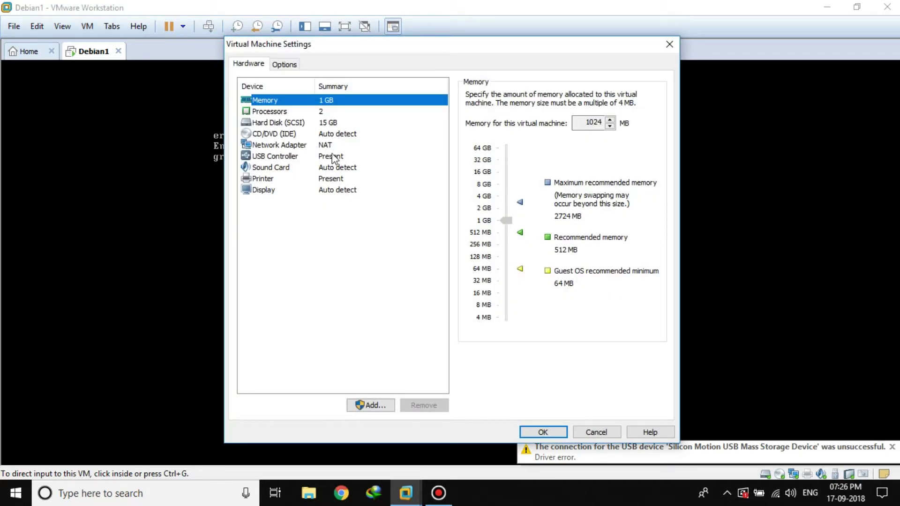
click(269, 134)
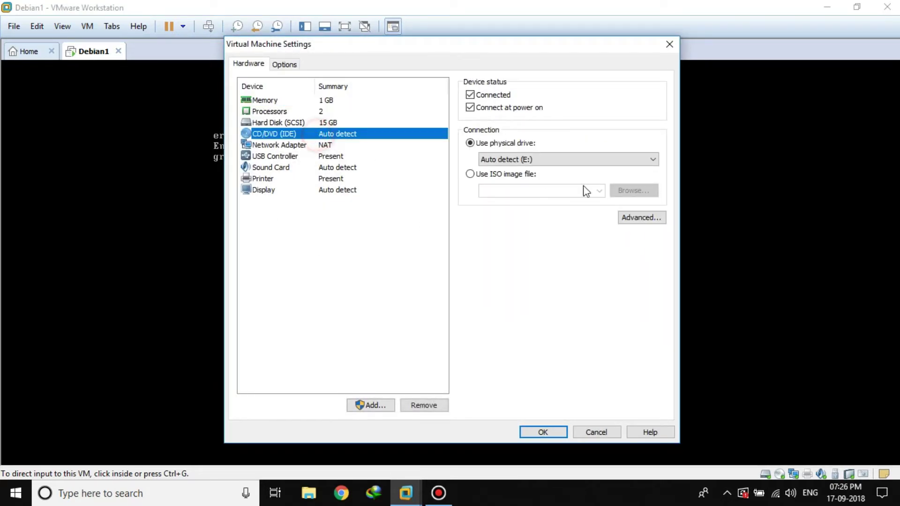
click(490, 175)
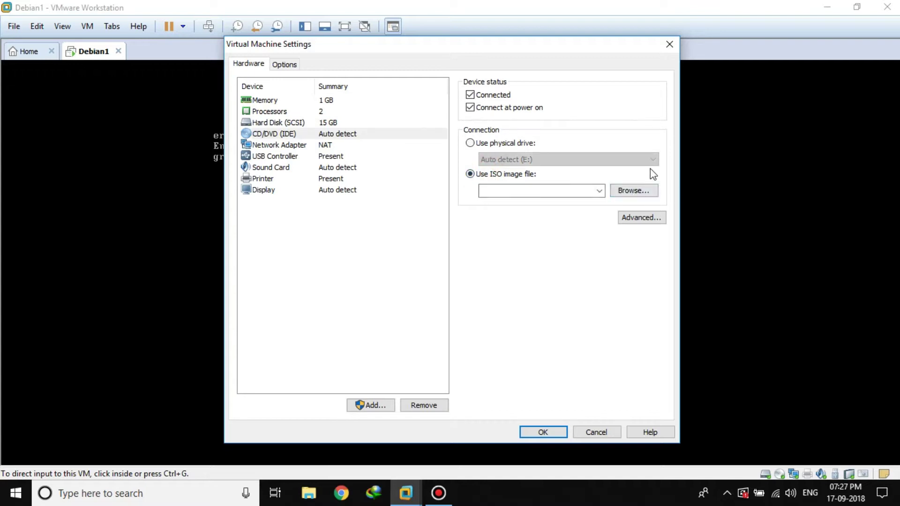
Step: Attach the ISO from the Clonezilla folder in C:\All Files\installation ISO to the CD/DVD drive and apply the settings
click(640, 188)
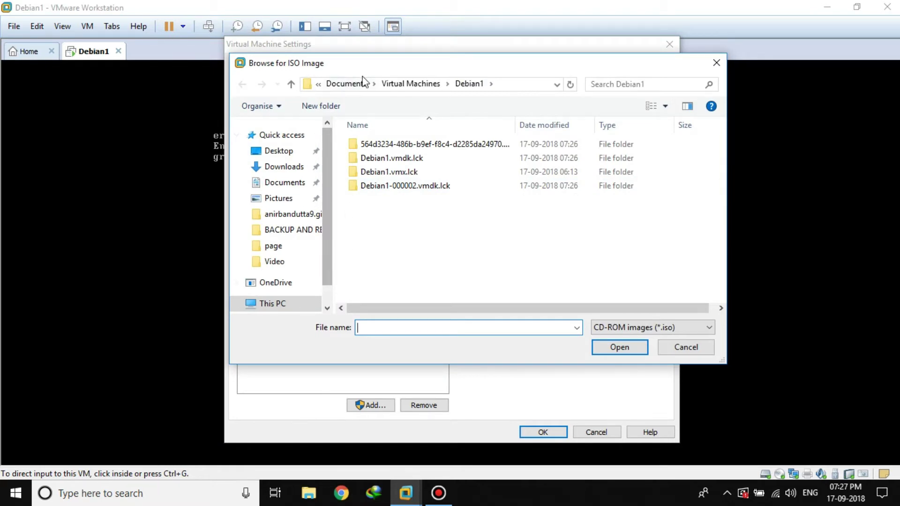
scroll(280, 272, down, 1)
click(280, 277)
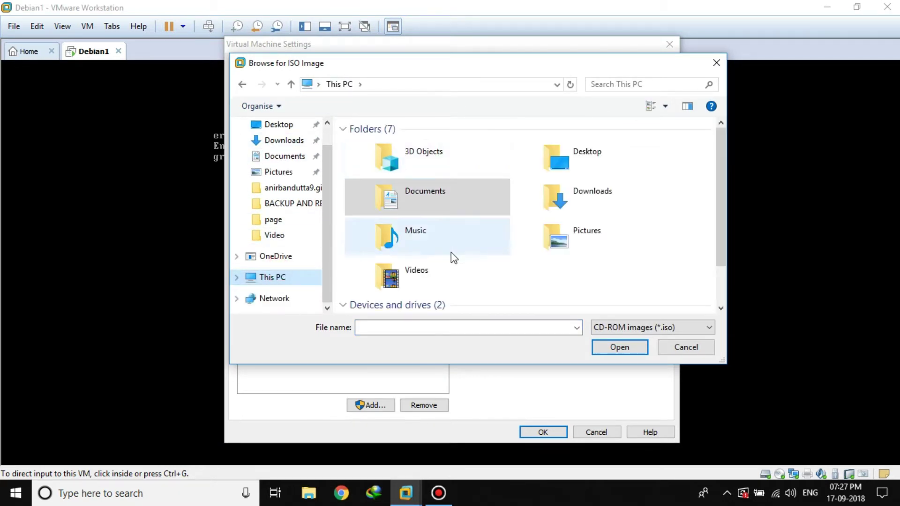
scroll(434, 291, down, 1)
double_click(434, 290)
double_click(428, 143)
double_click(411, 214)
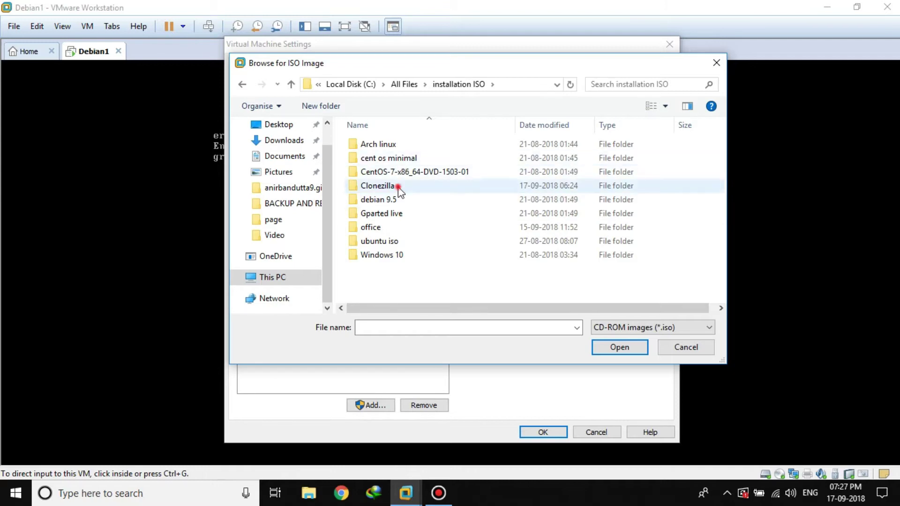
double_click(395, 186)
click(438, 159)
click(605, 347)
click(533, 436)
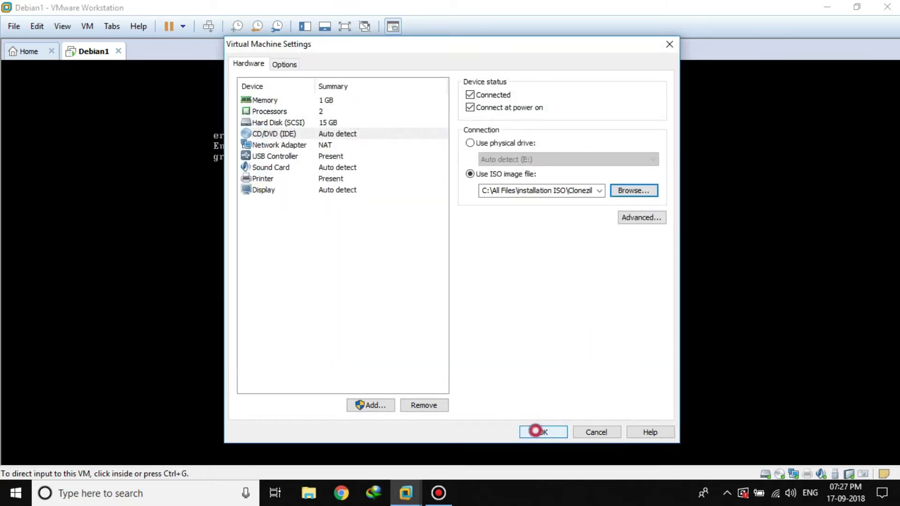
Step: Restart the guest from the attached ISO and open Other modes of DRBL Live in the boot menu
click(183, 27)
click(215, 87)
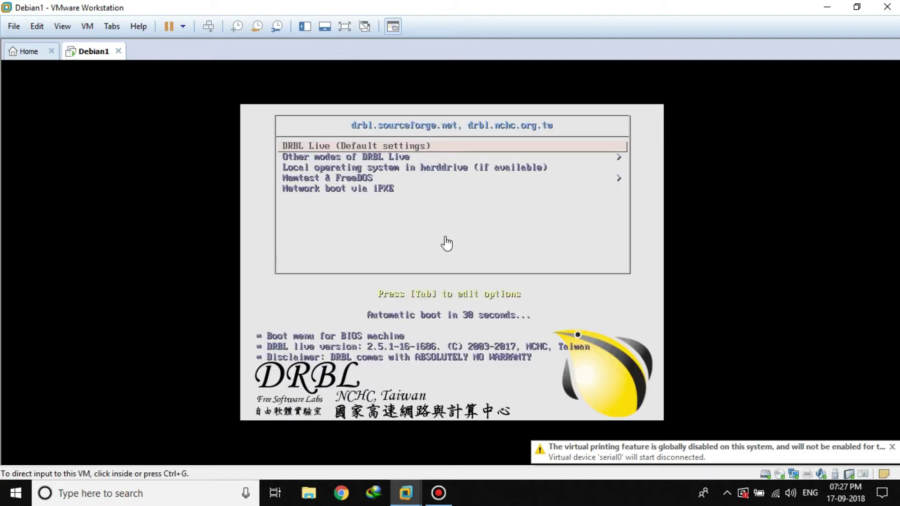
click(281, 287)
key(Down)
key(Up)
key(Down)
key(Down)
key(Down)
key(Up)
key(Up)
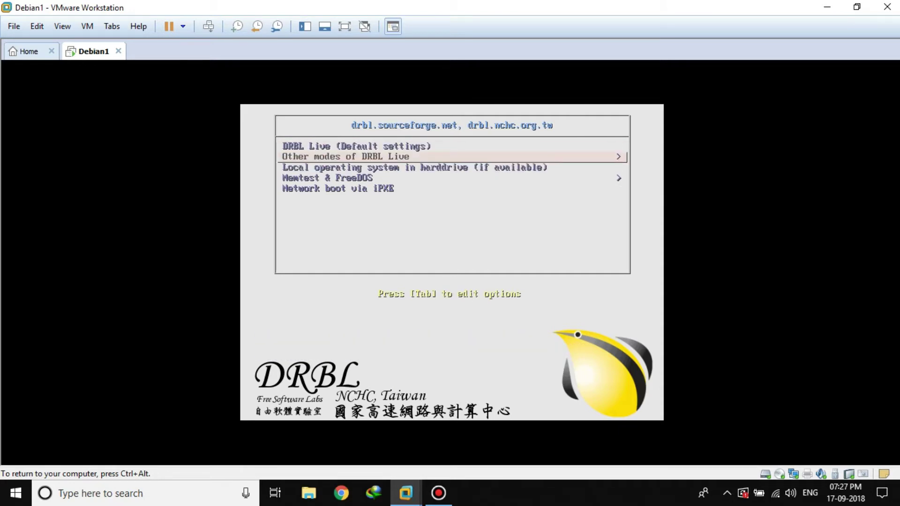
key(Return)
Step: Boot the DRBL Live (Safe graphic settings, vga=normal) entry
key(Down)
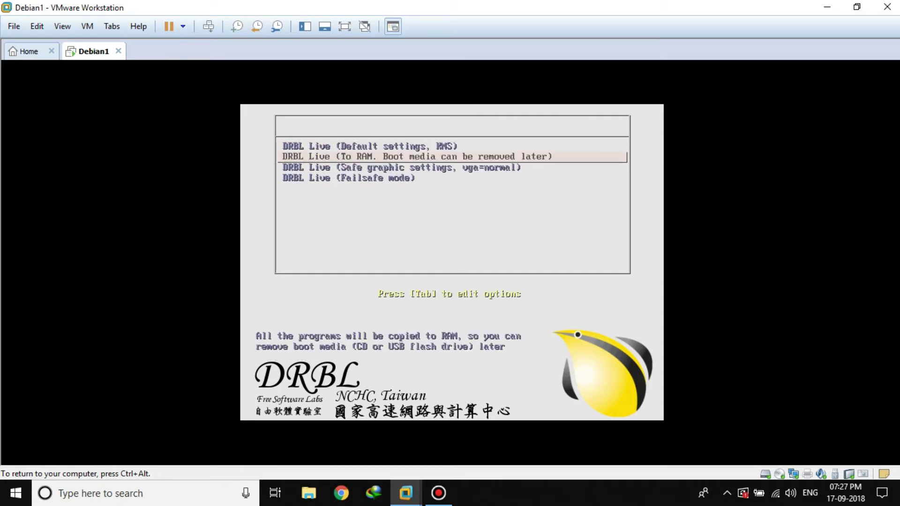
key(Down)
key(Return)
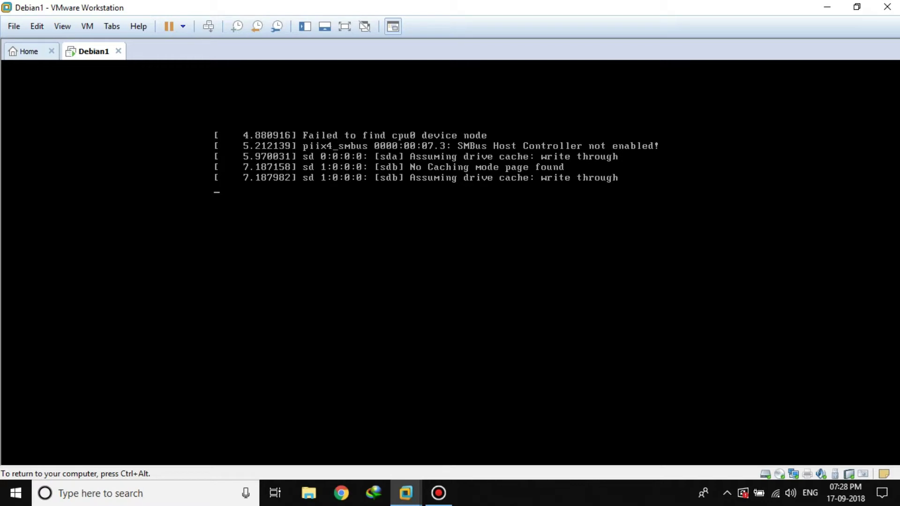
key(ctrl+alt)
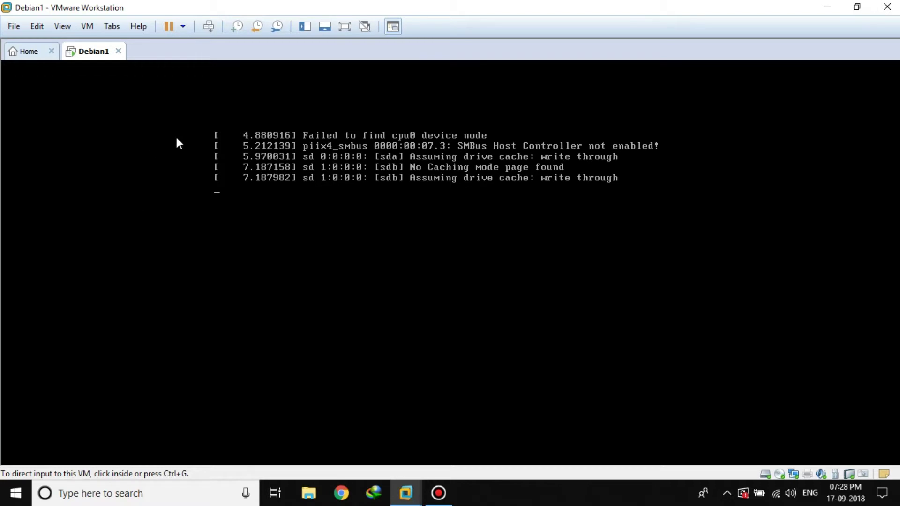
click(201, 153)
key(ctrl+alt)
click(543, 119)
key(ctrl+alt)
click(164, 189)
key(ctrl+alt)
click(370, 112)
key(ctrl+alt)
Step: Check the host's drives under This PC in File Explorer, and return to the Debian1 virtual machine
click(827, 8)
double_click(6, 10)
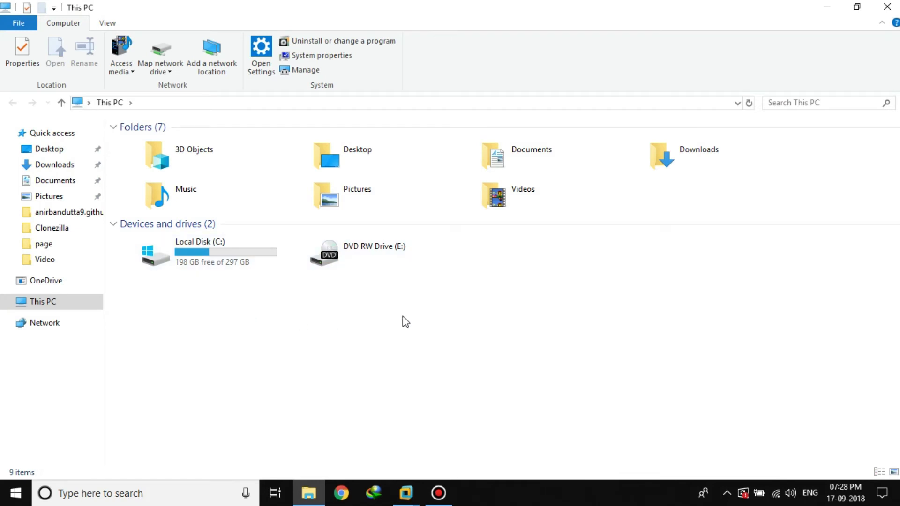
click(416, 491)
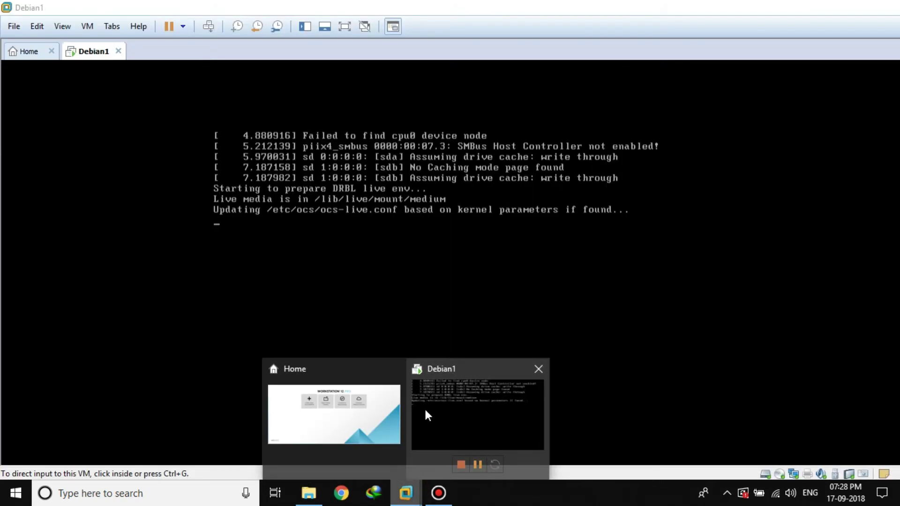
click(424, 407)
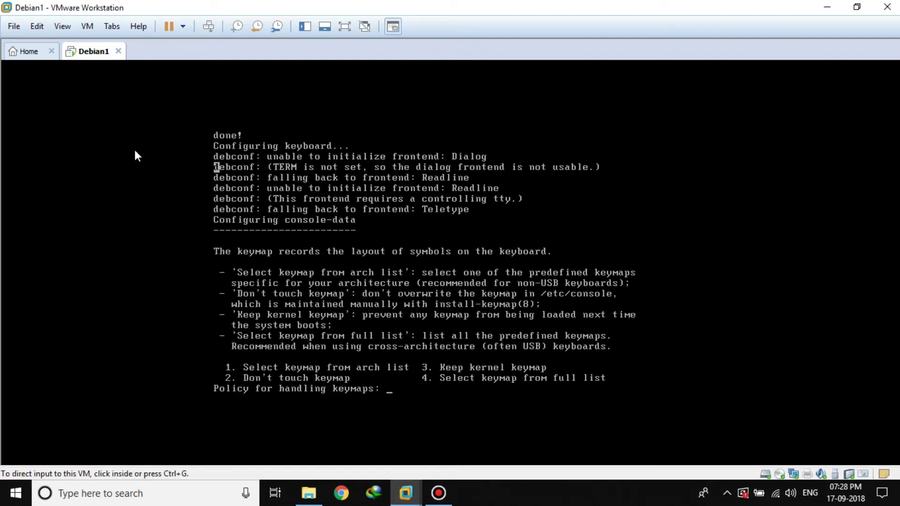
Step: Disconnect the Silicon Motion USB Mass Storage Device from the virtual machine and connect it to the host
click(182, 27)
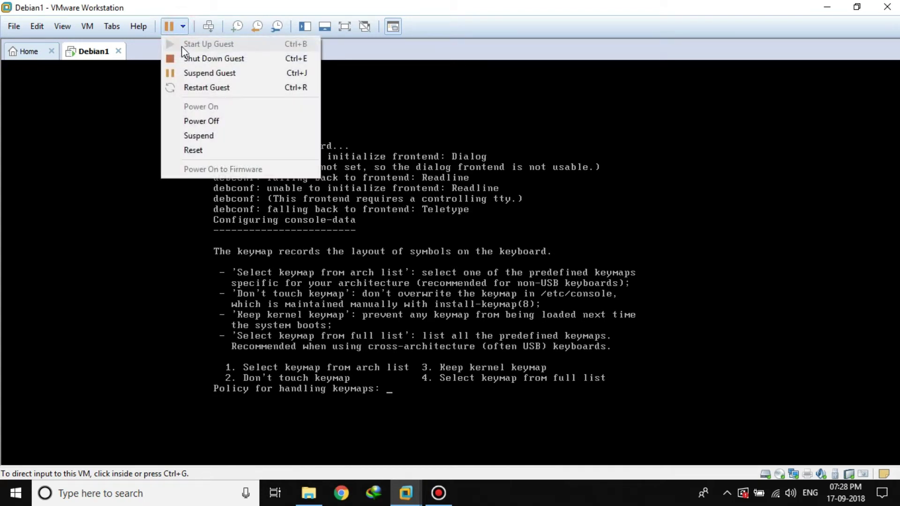
click(88, 27)
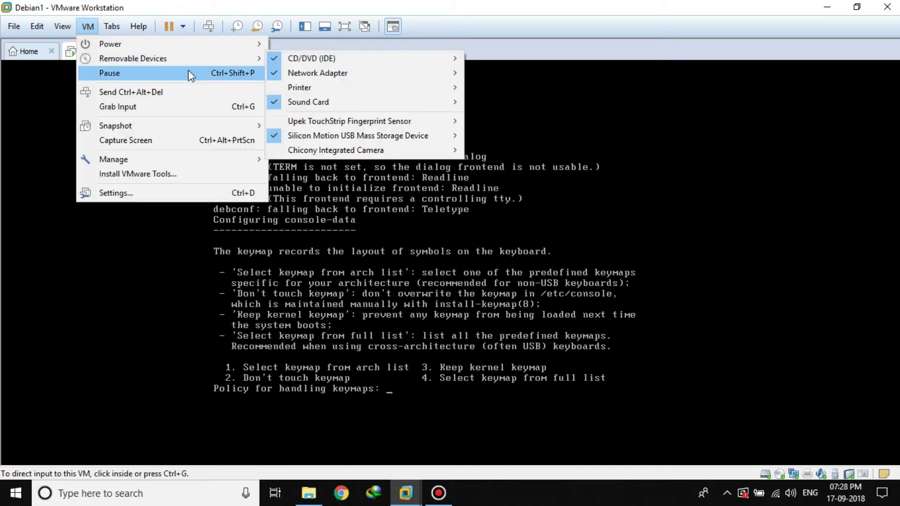
mouse_move(231, 61)
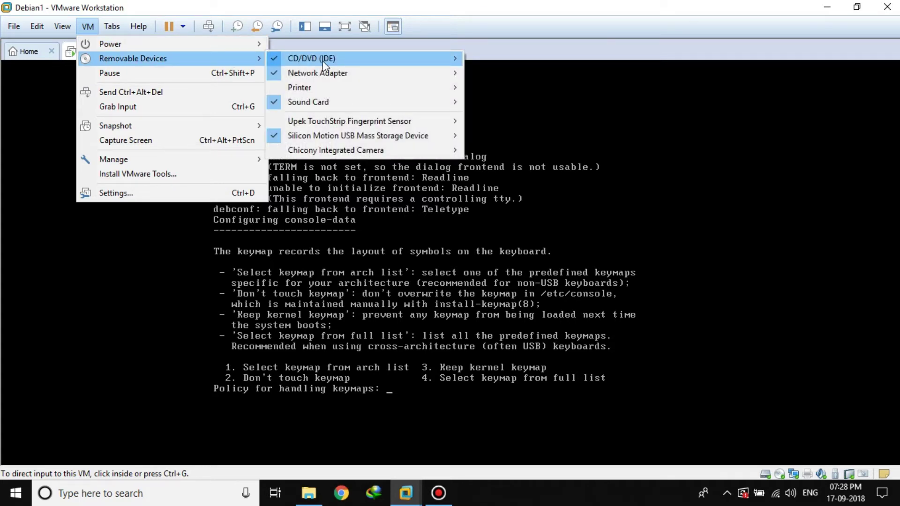
mouse_move(419, 139)
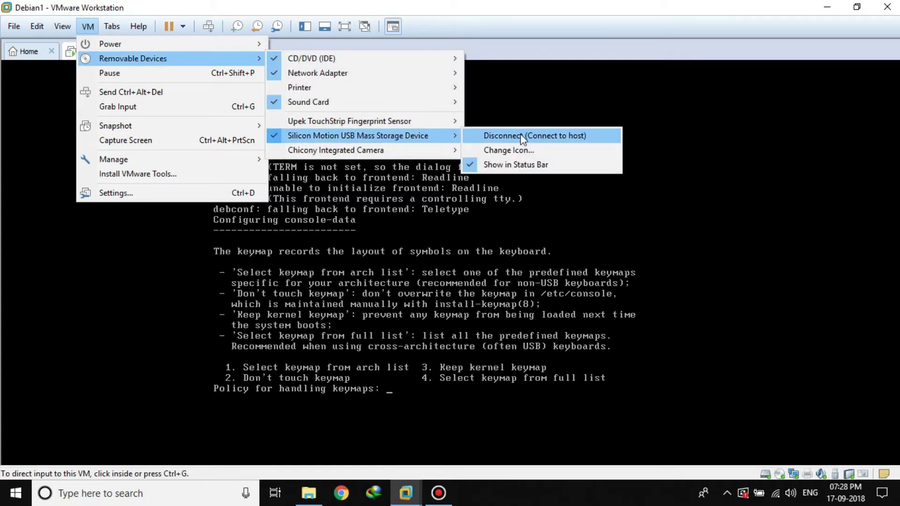
click(580, 136)
click(827, 6)
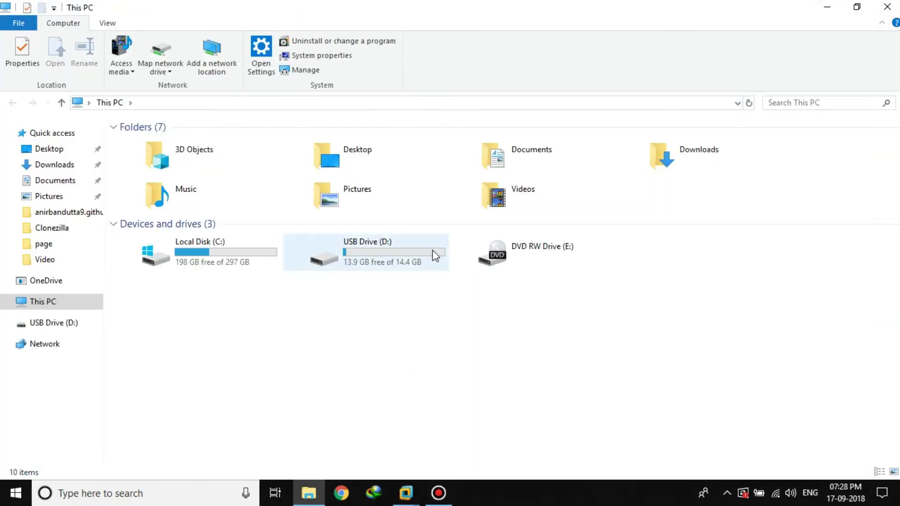
double_click(404, 256)
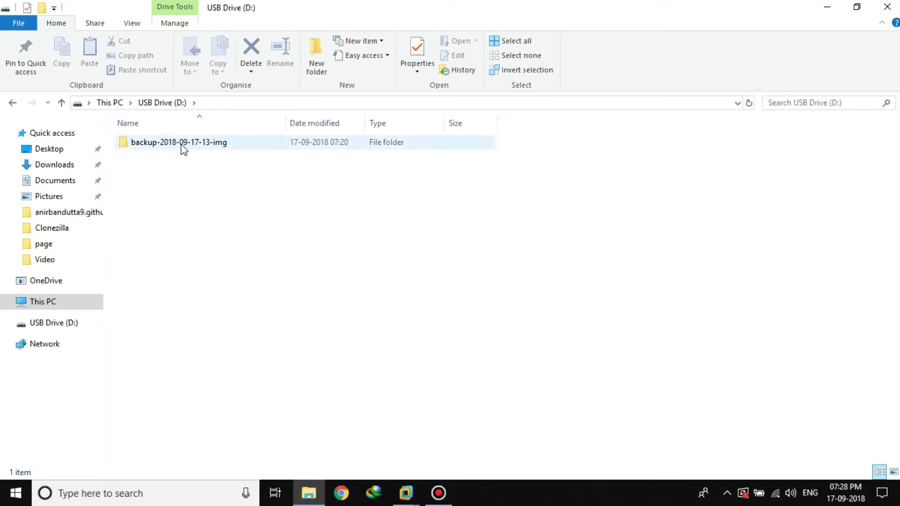
double_click(281, 143)
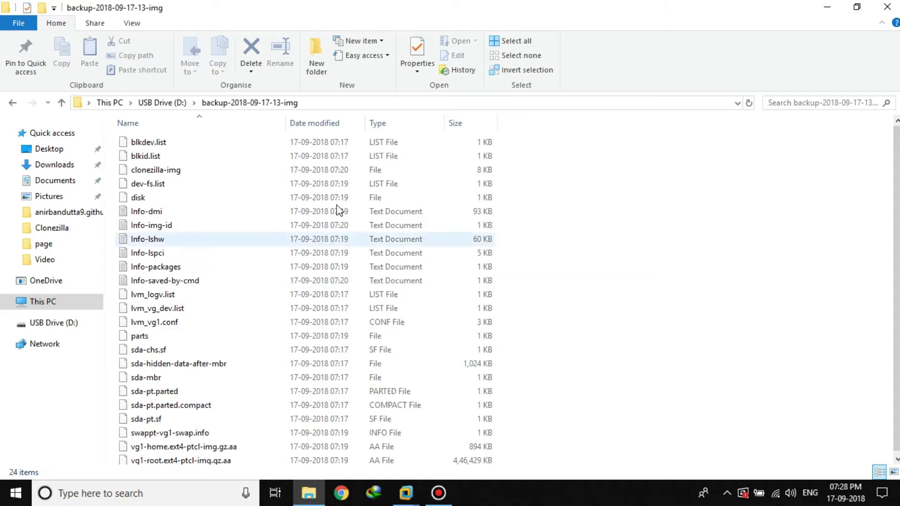
click(12, 103)
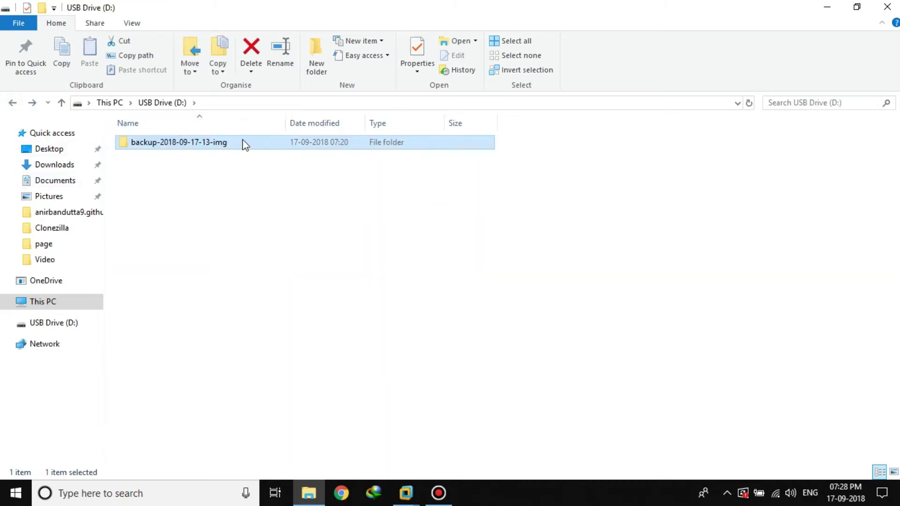
click(10, 108)
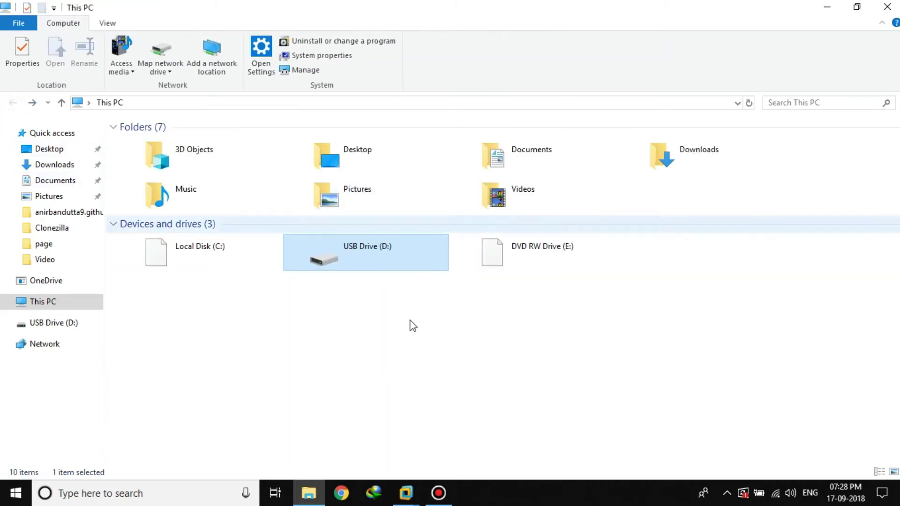
mouse_move(425, 494)
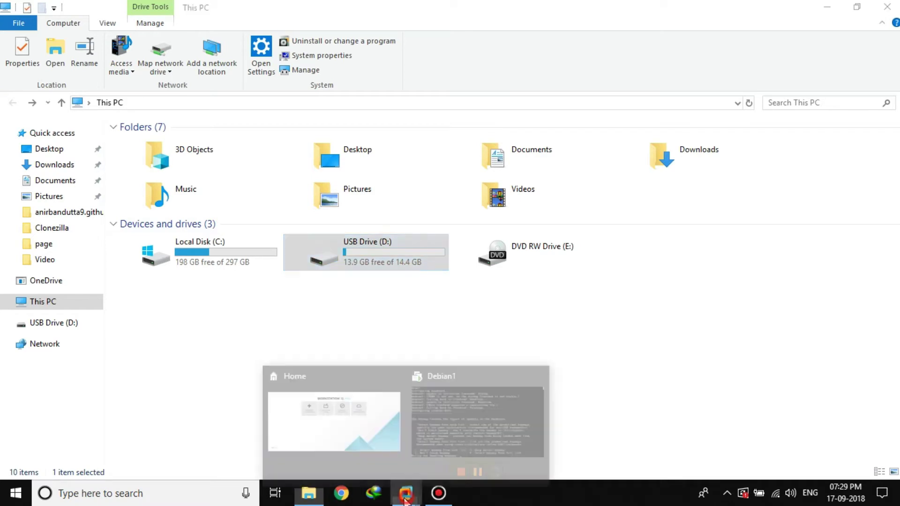
click(431, 435)
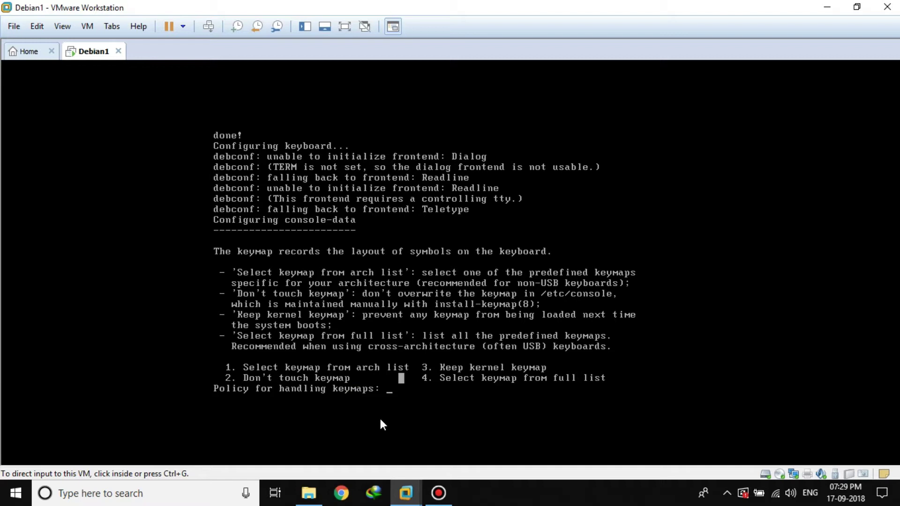
Step: Answer the keymap policy question with 2, Don't touch keymap
click(395, 393)
text(2)
key(ctrl+alt)
click(418, 396)
key(Return)
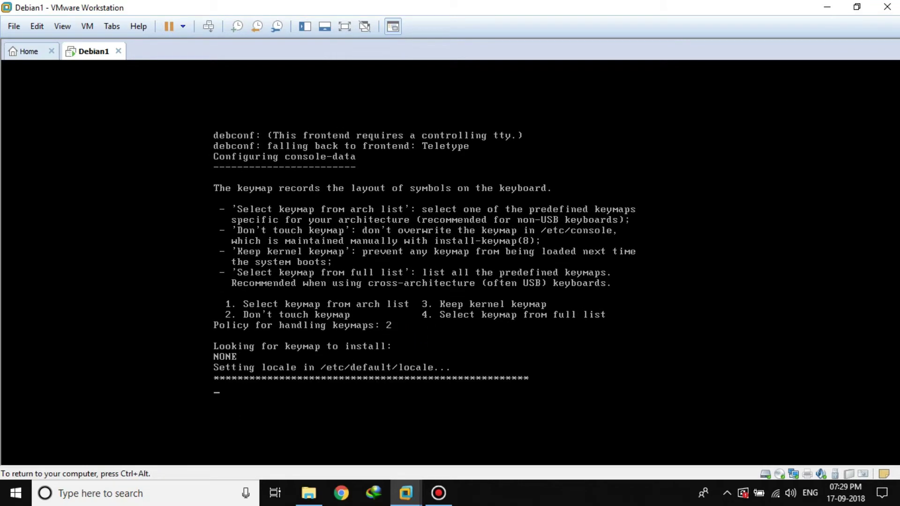
key(ctrl+alt)
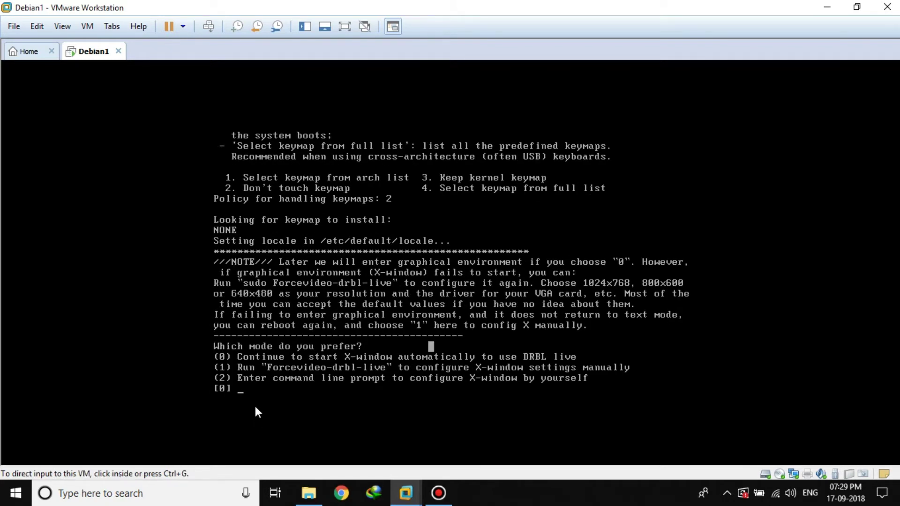
Step: Answer the mode question with 0 to start X-window automatically for DRBL live
click(286, 401)
text(0)
key(ctrl+alt)
click(299, 416)
key(Return)
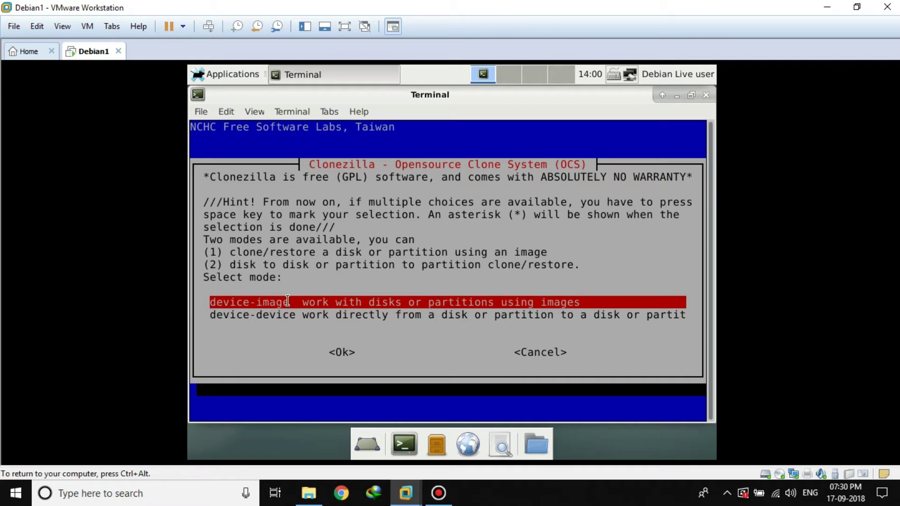
Step: Choose device-image mode with local_dev as the image location, and continue to the disk scan
key(Return)
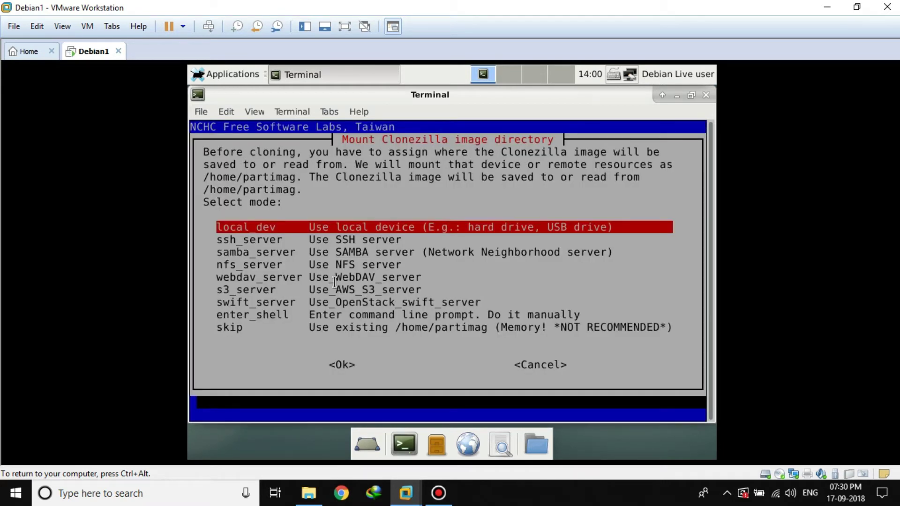
key(Return)
key(Return)
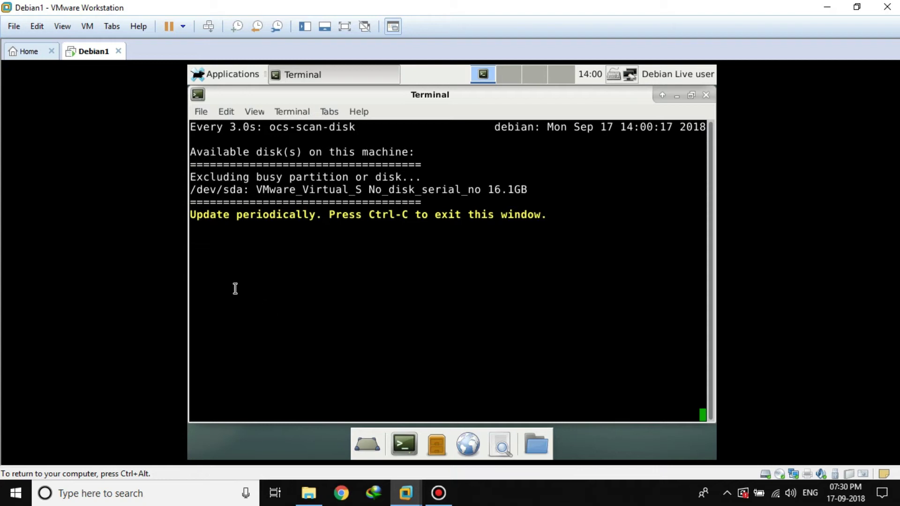
Step: Connect the Silicon Motion USB Mass Storage Device to the virtual machine and exit the disk scan
click(88, 27)
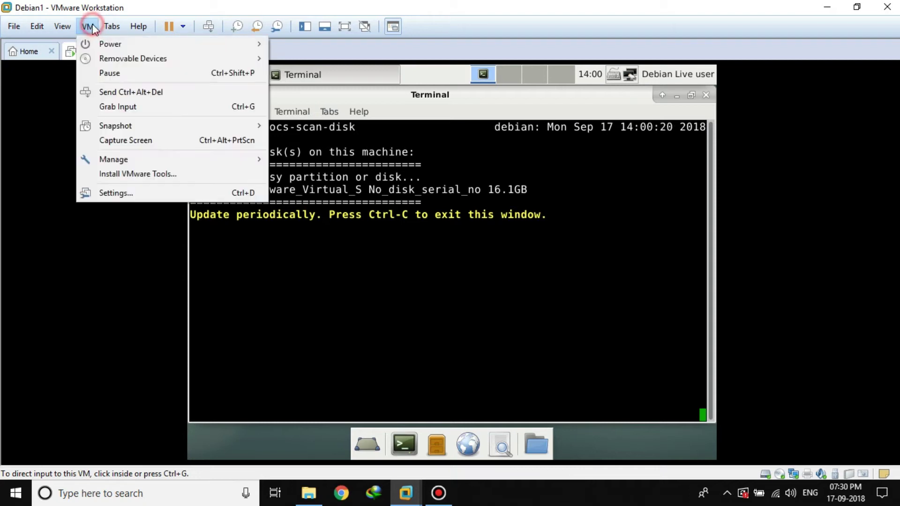
mouse_move(197, 61)
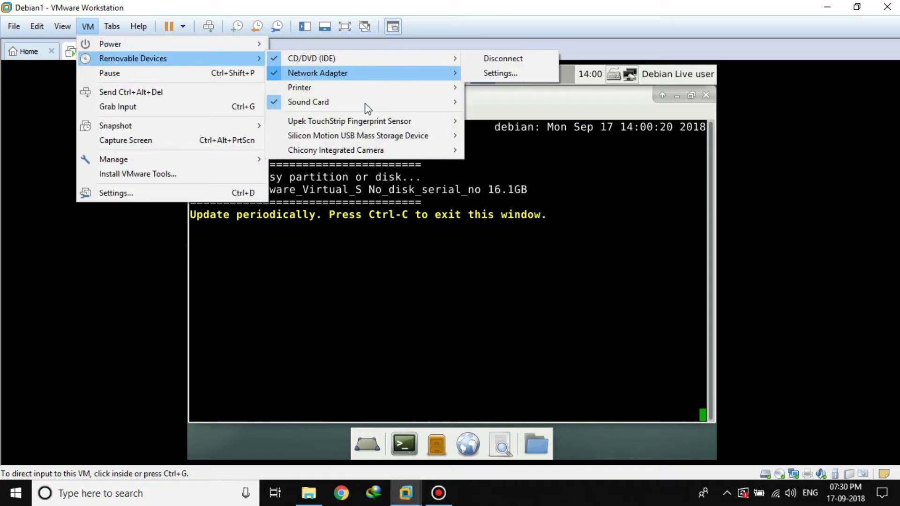
mouse_move(420, 137)
click(497, 136)
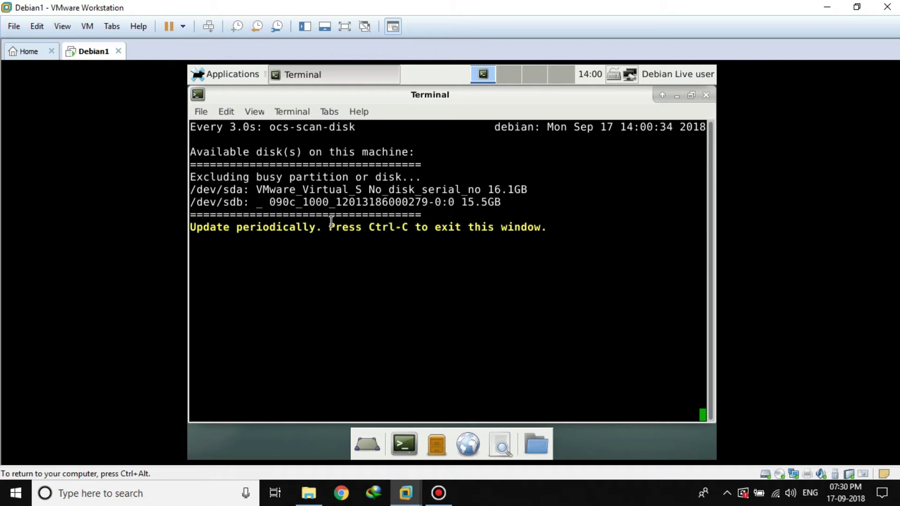
key(ctrl+c)
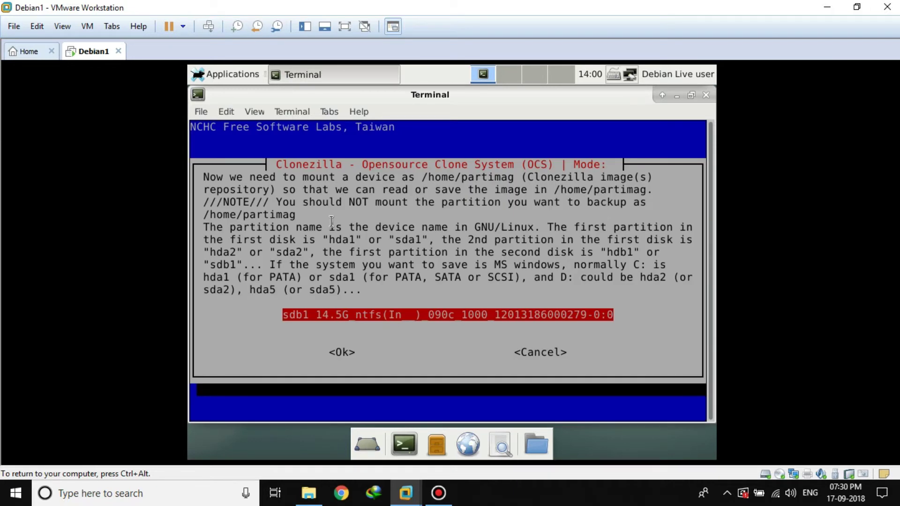
Step: Mount sdb1 as the Clonezilla image repository using its root directory, and continue to the operation mode selection
key(Return)
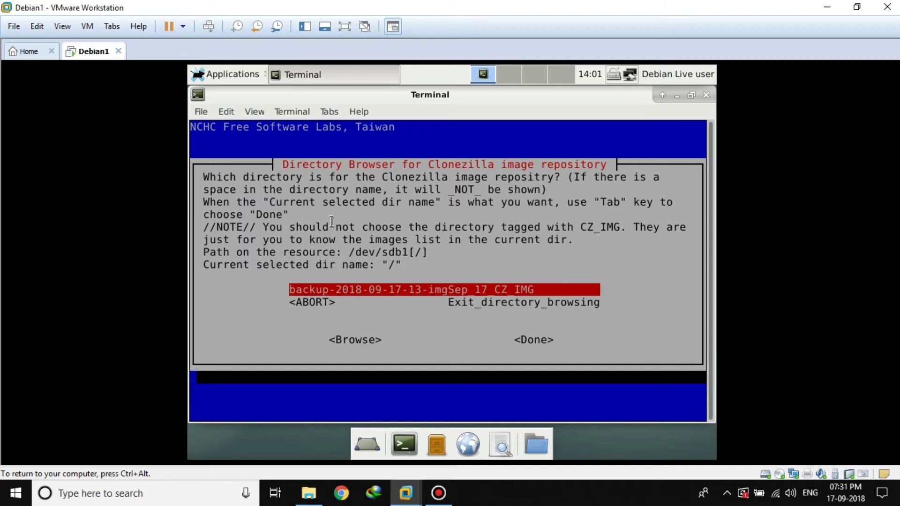
key(Return)
key(Return)
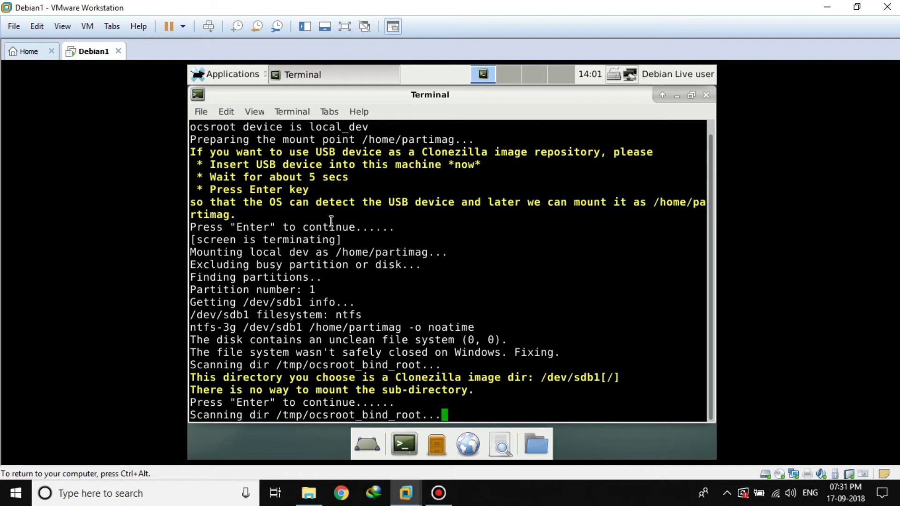
key(Down)
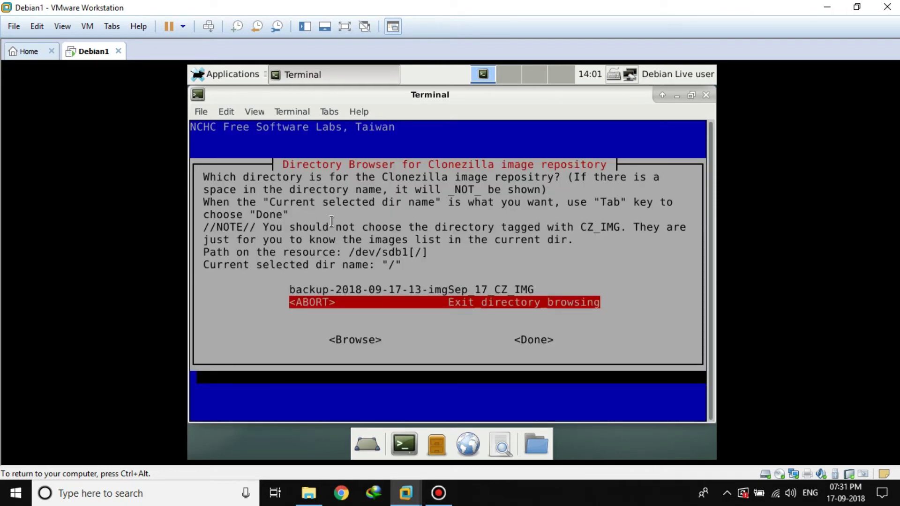
key(Tab)
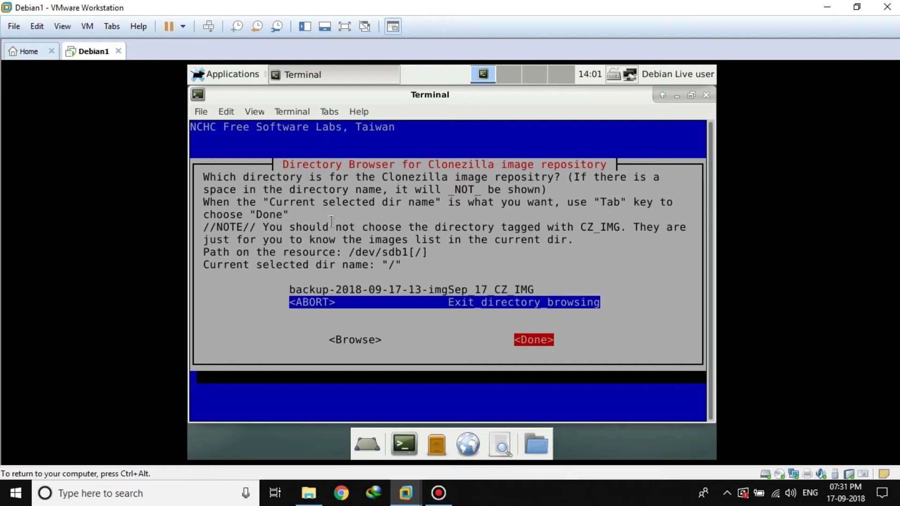
key(Return)
key(Return)
key(Return)
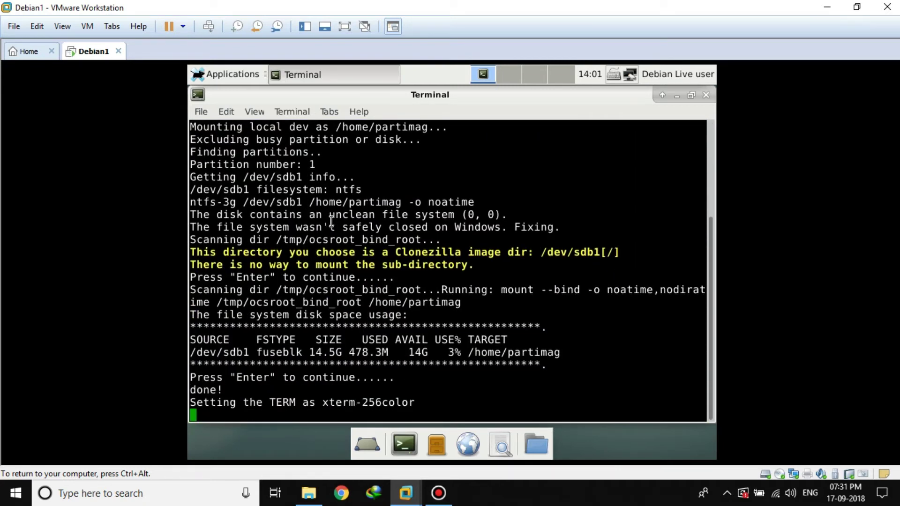
key(Return)
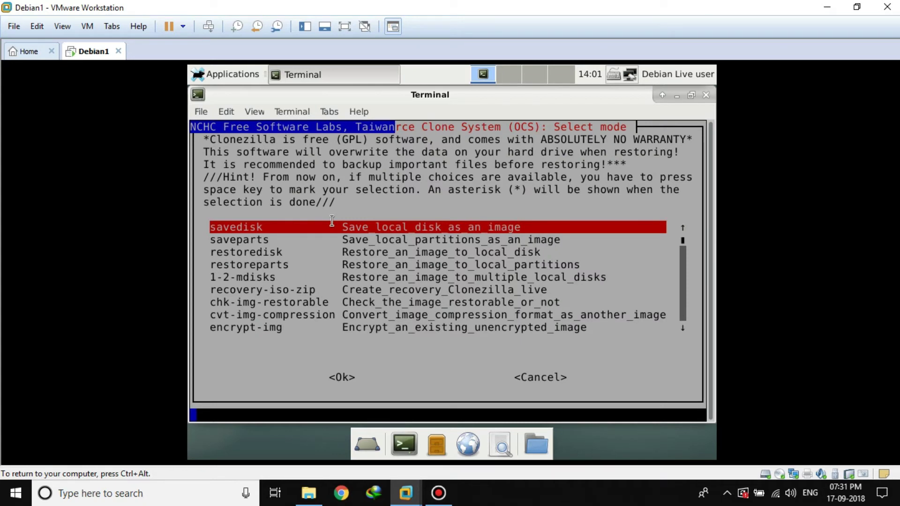
Step: Choose the restoredisk mode to restore an image to the local disk
key(Down)
key(Down)
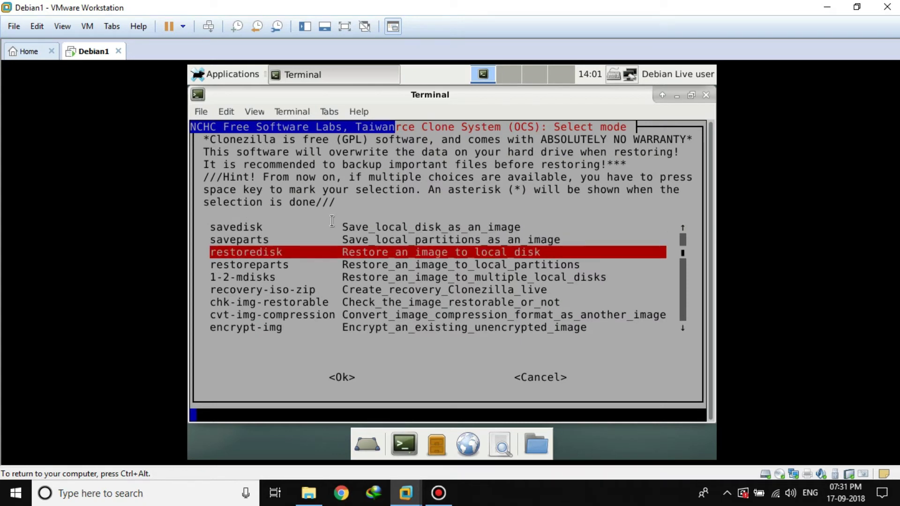
key(Up)
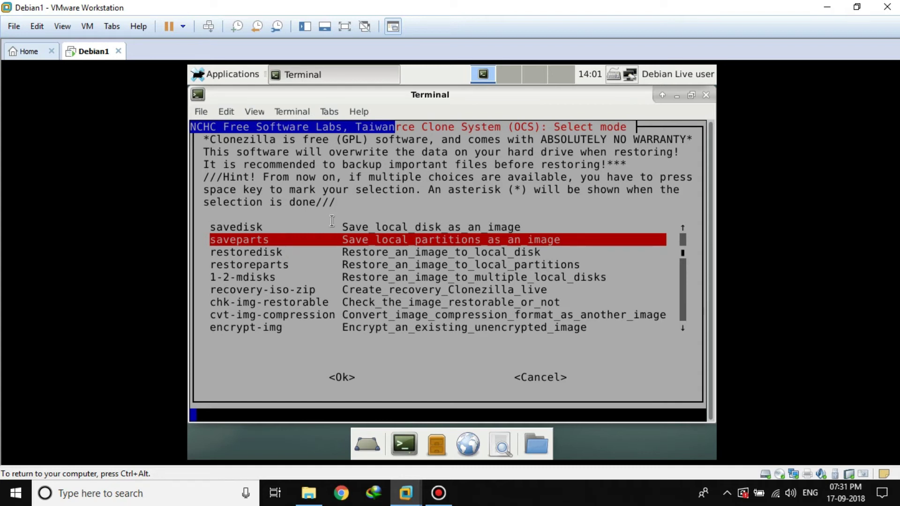
key(Up)
key(Down)
key(Down)
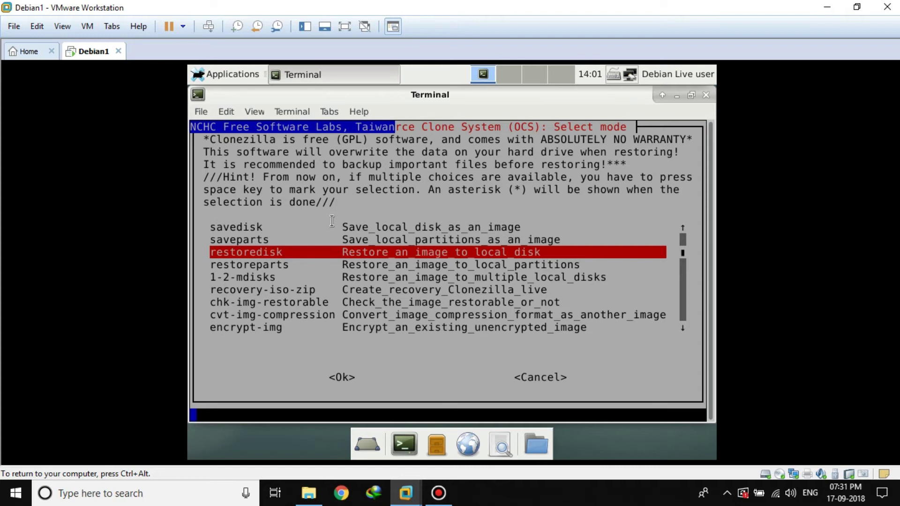
key(Return)
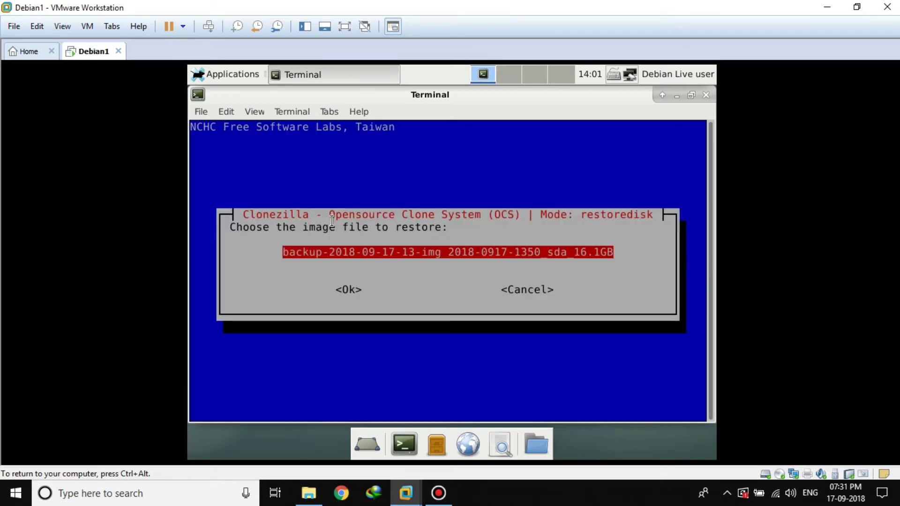
key(Return)
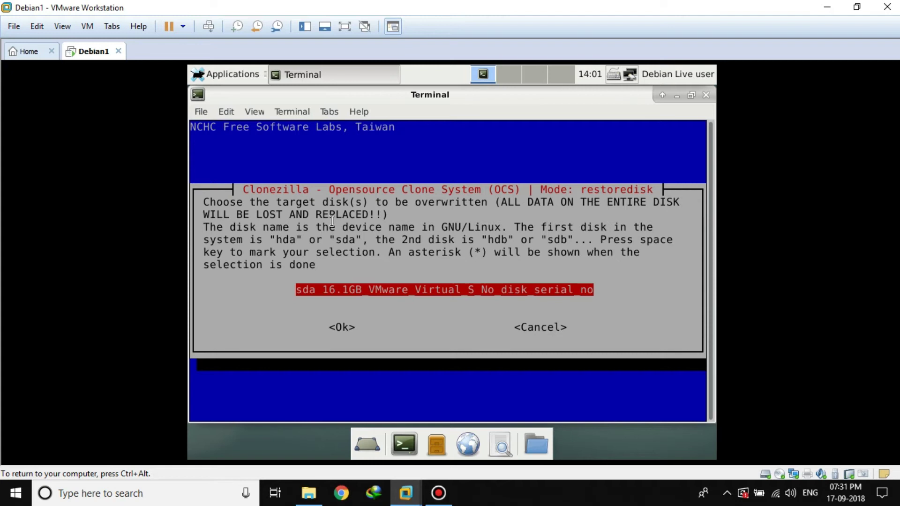
key(Return)
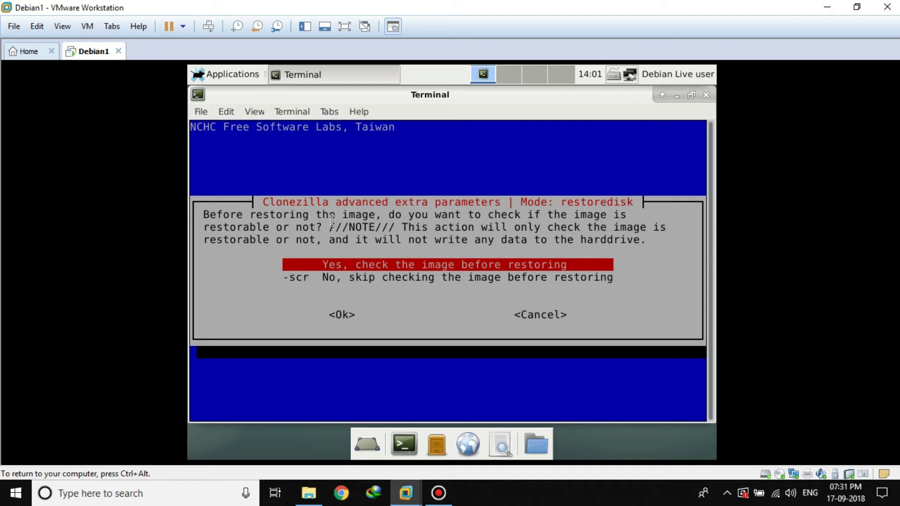
key(Return)
key(Return)
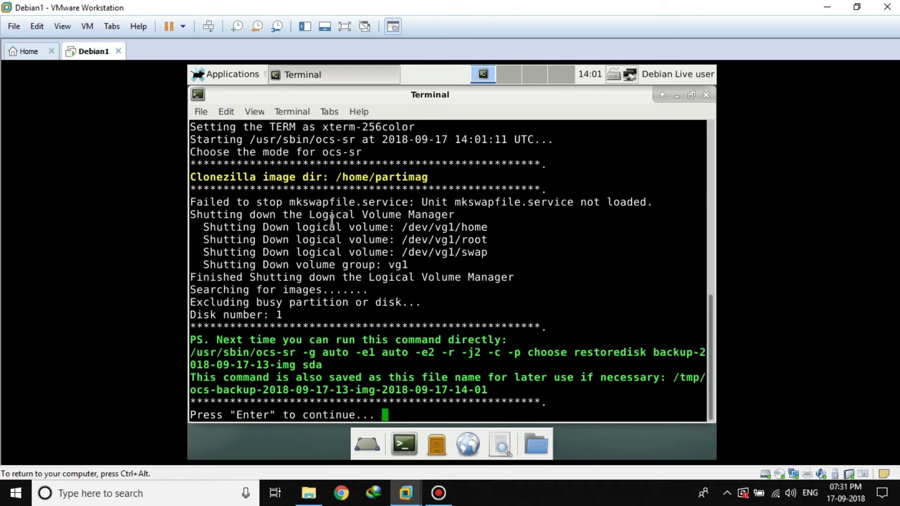
key(Return)
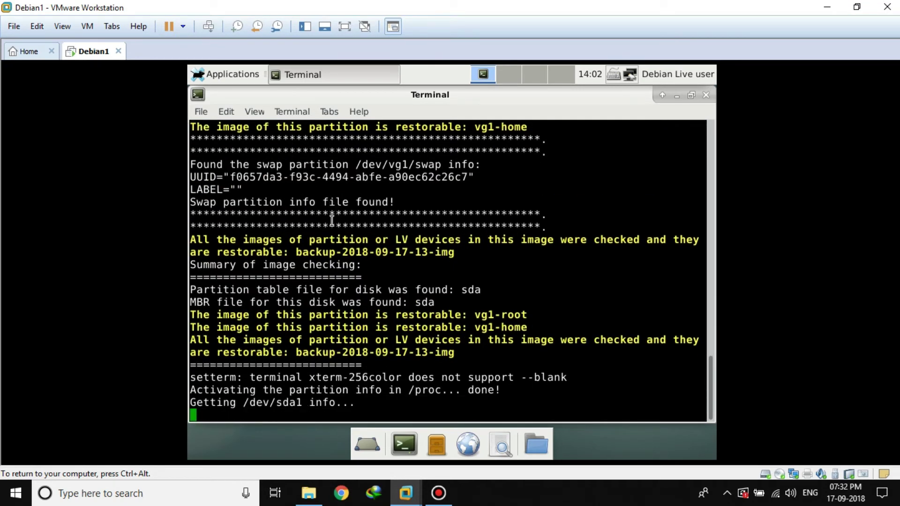
Step: Confirm both overwrite warnings with y to restore the image to sda, and close Clonezilla when the job ends
text(y)
key(Return)
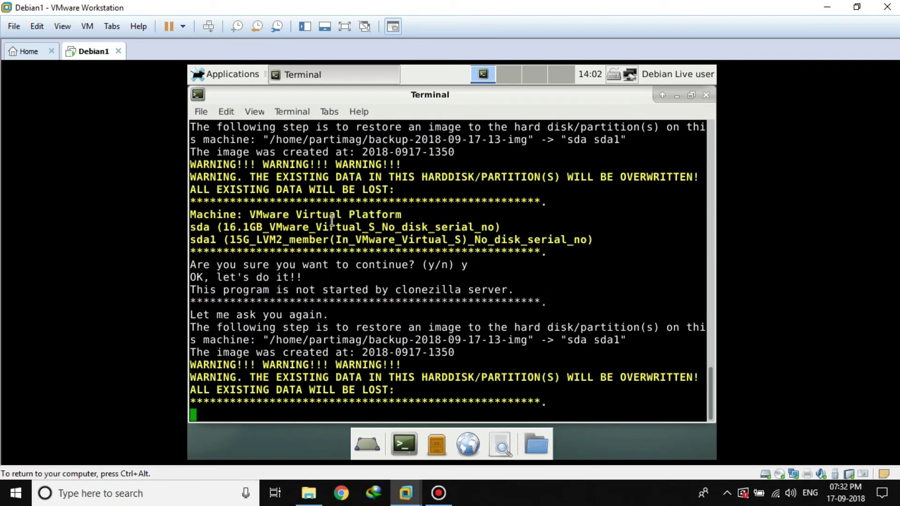
text(y)
key(Return)
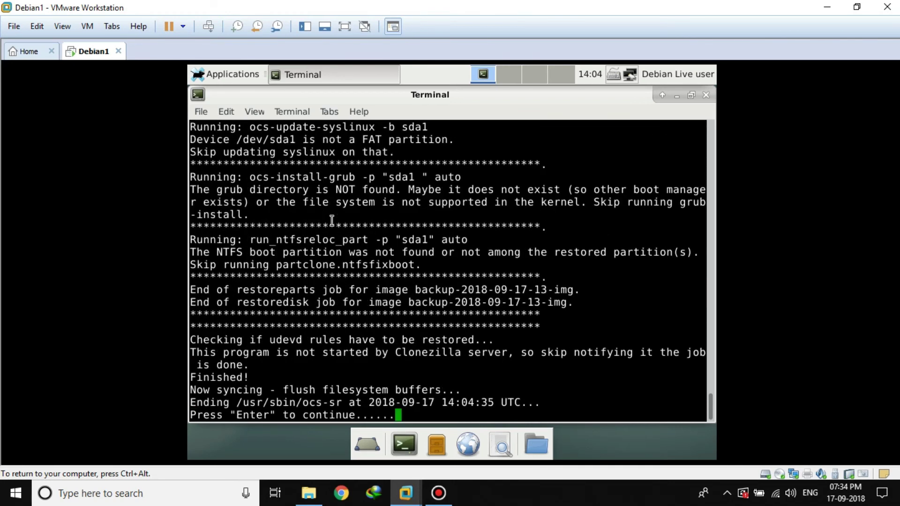
key(Return)
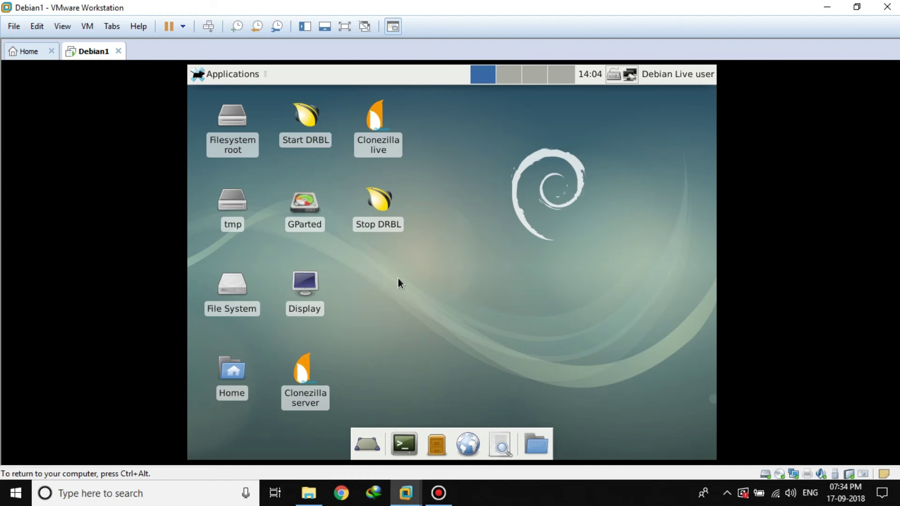
Step: Switch the virtual machine's CD/DVD (IDE) connection from the ISO image file to the physical drive
click(183, 26)
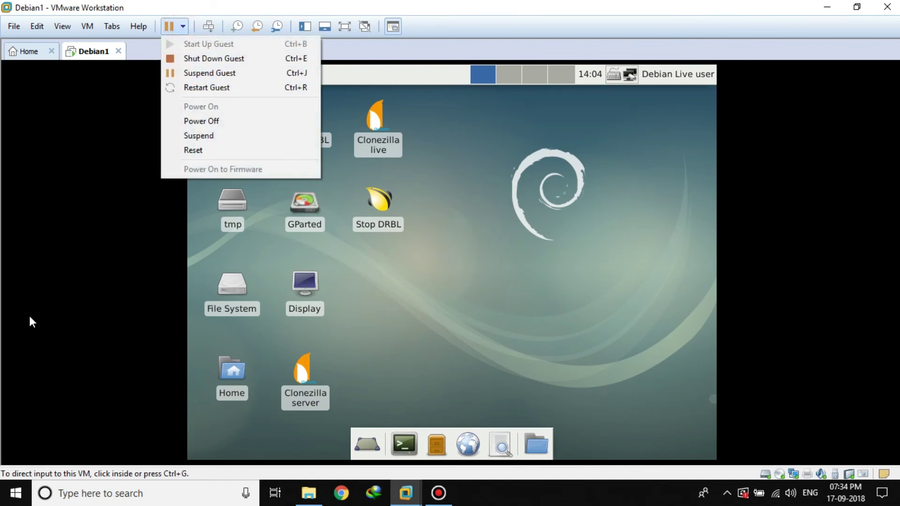
click(76, 307)
click(88, 26)
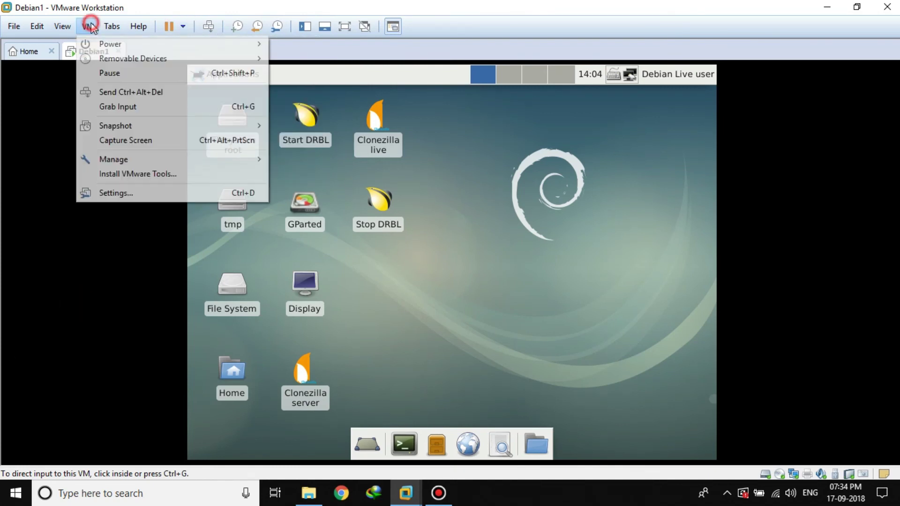
click(133, 195)
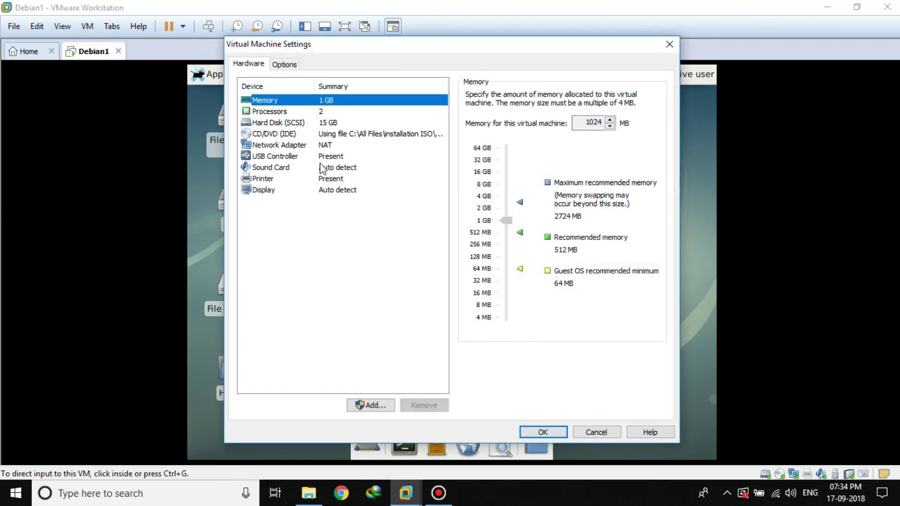
click(286, 134)
click(470, 143)
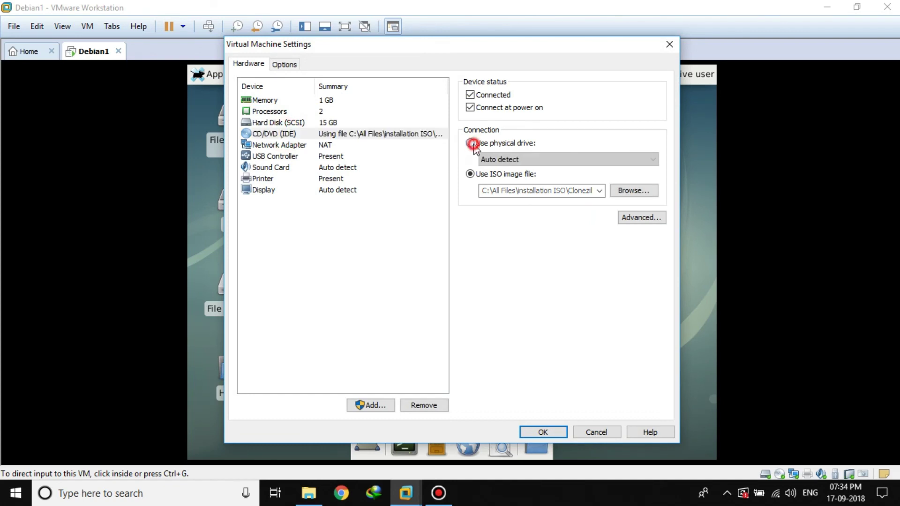
click(545, 427)
click(476, 283)
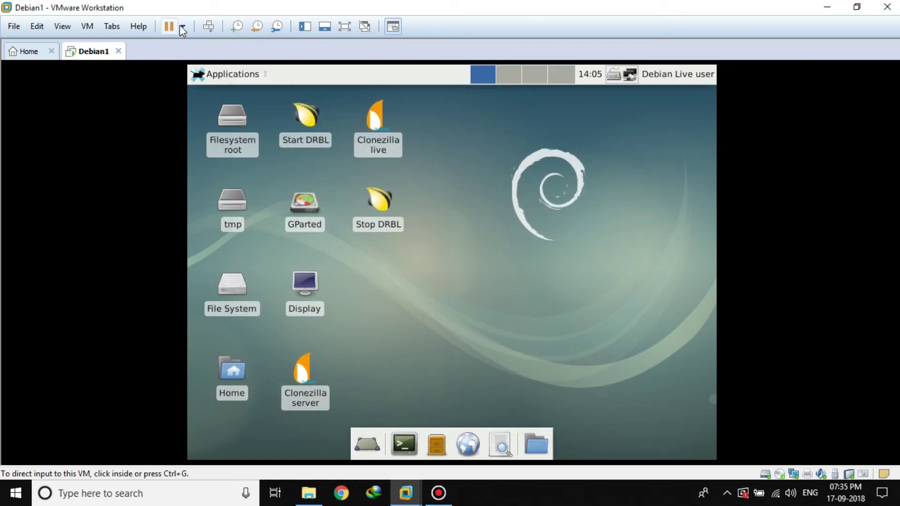
Step: Restart the Debian1 guest and direct input to it to boot from the restored disk
click(183, 28)
click(212, 88)
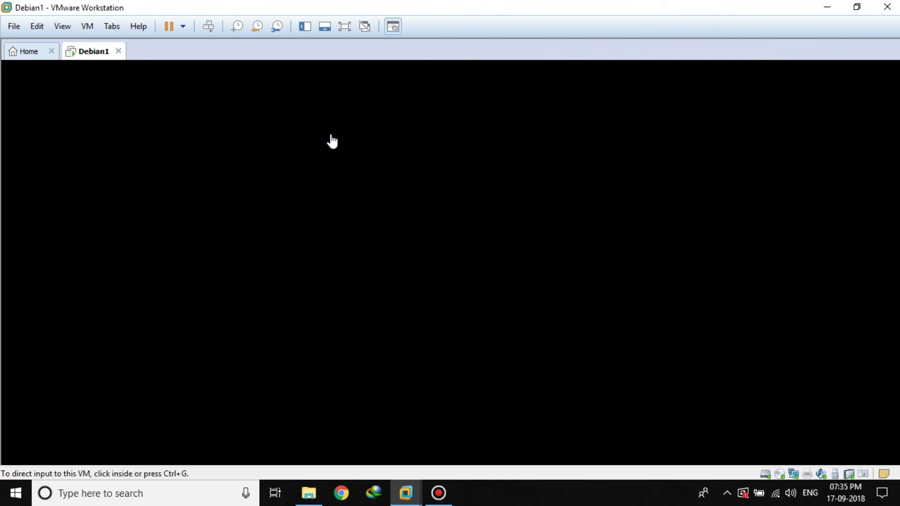
click(332, 141)
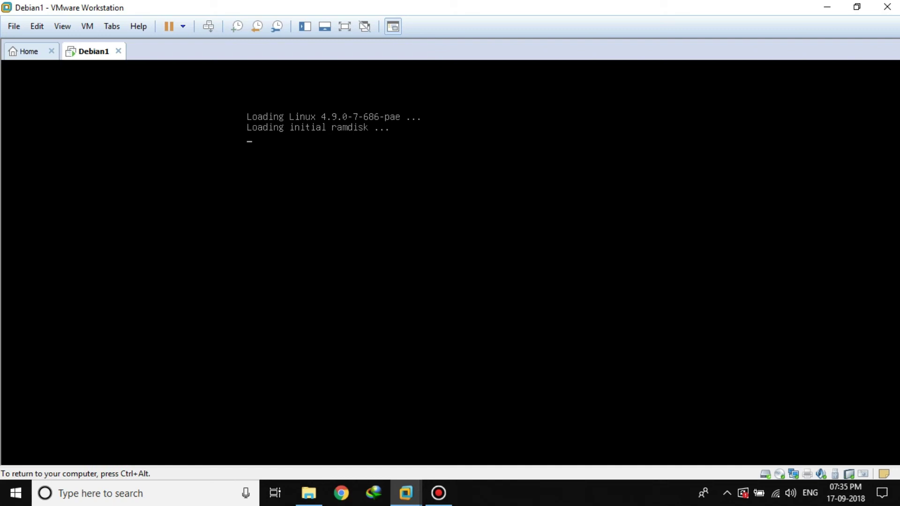